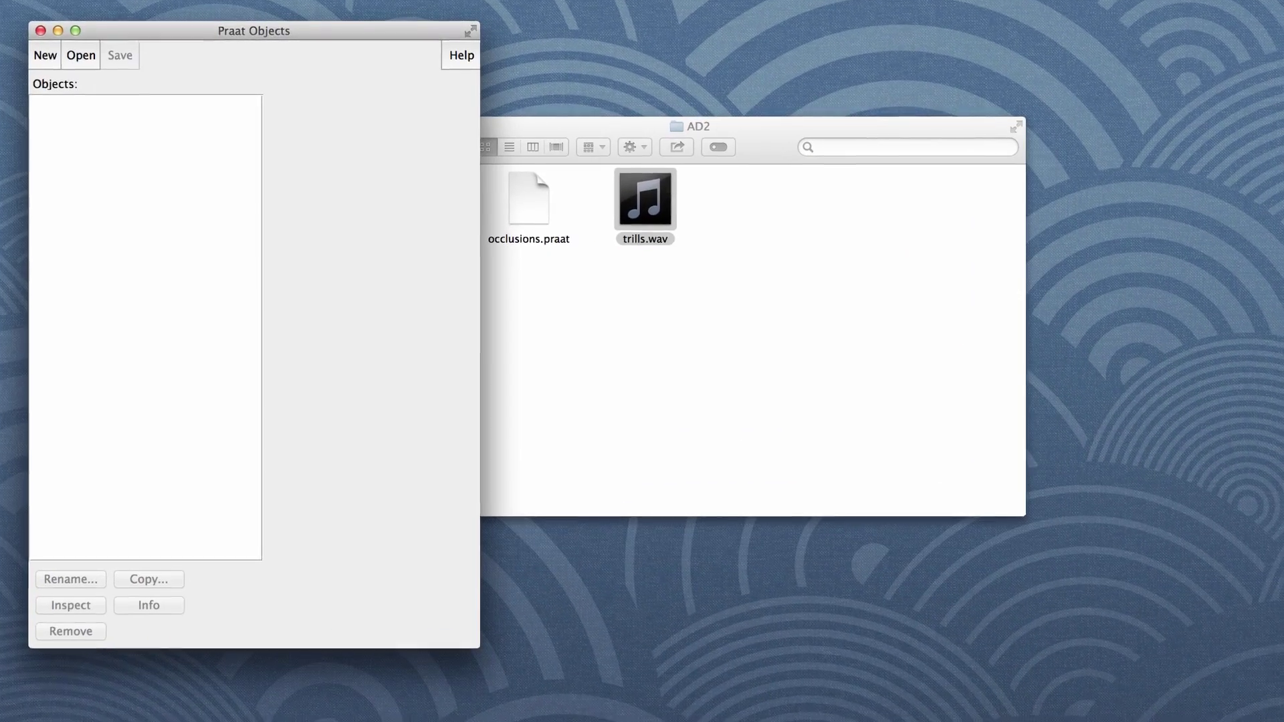
Choose Read from file and select trills.wav in the AD2 folder.
click(90, 58)
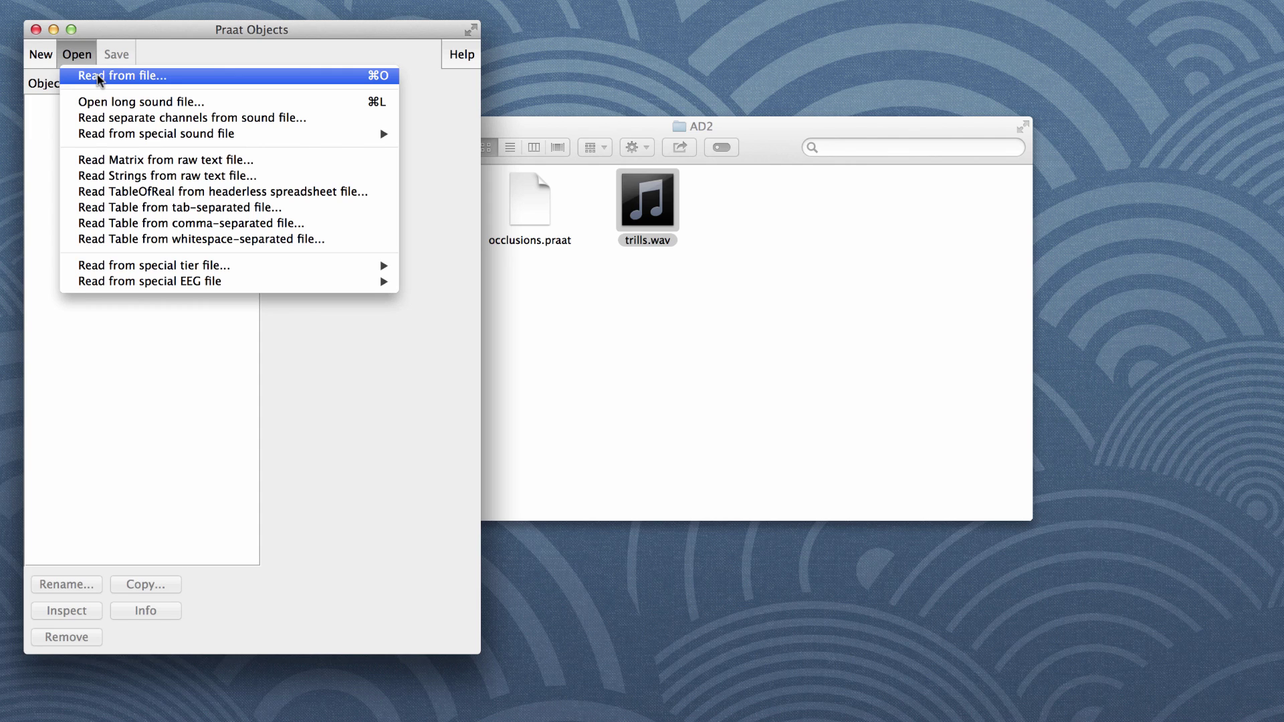
click(99, 75)
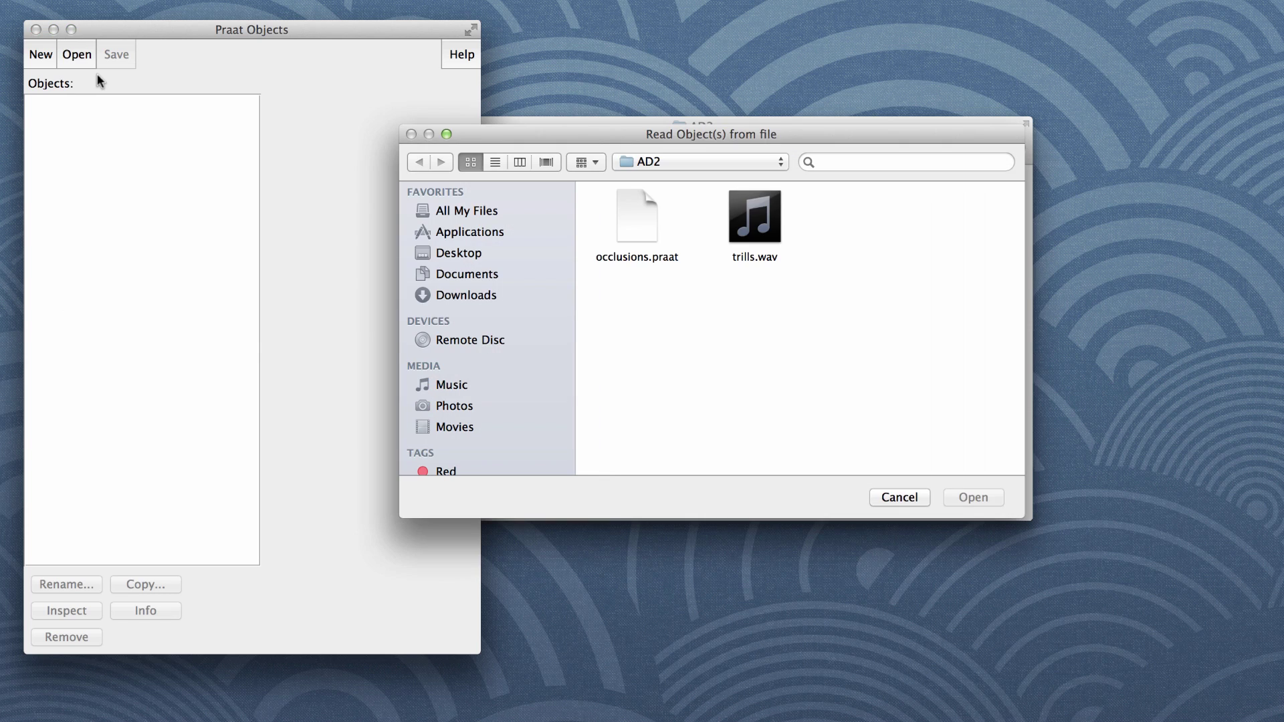
click(754, 217)
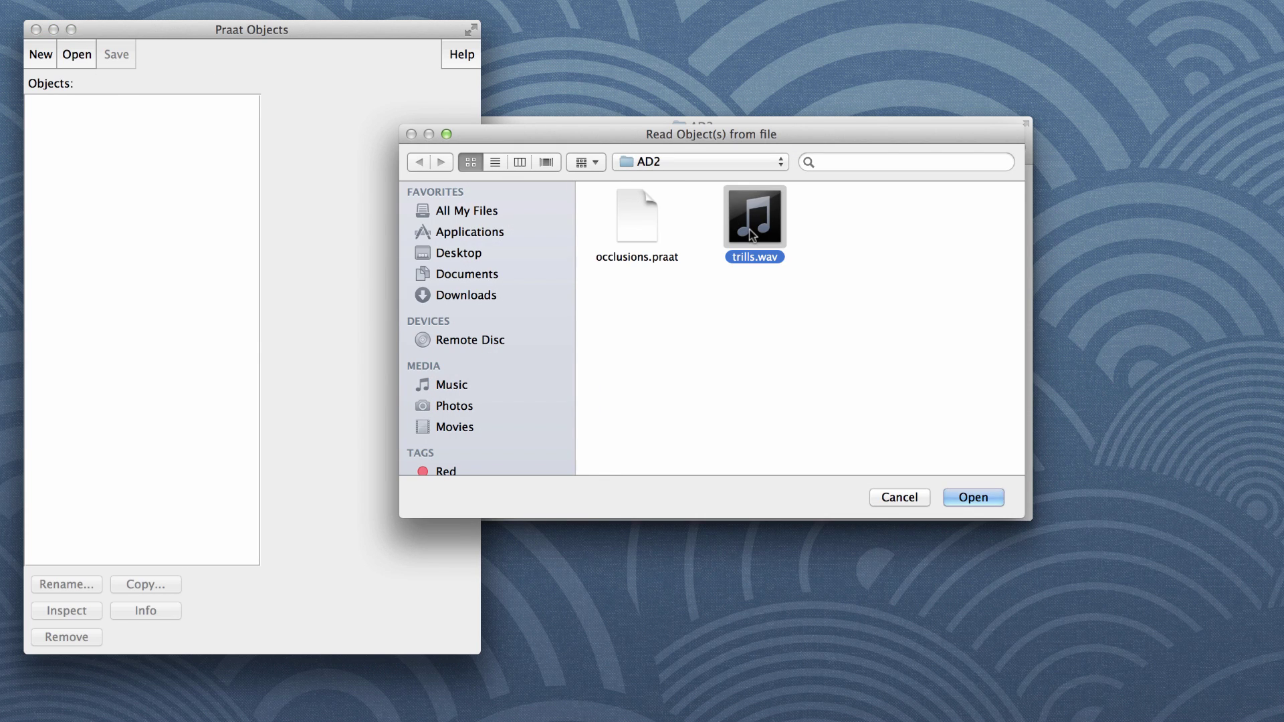
Load trills.wav, then start To TextGrid with tier name 'text' and no point tiers.
click(973, 499)
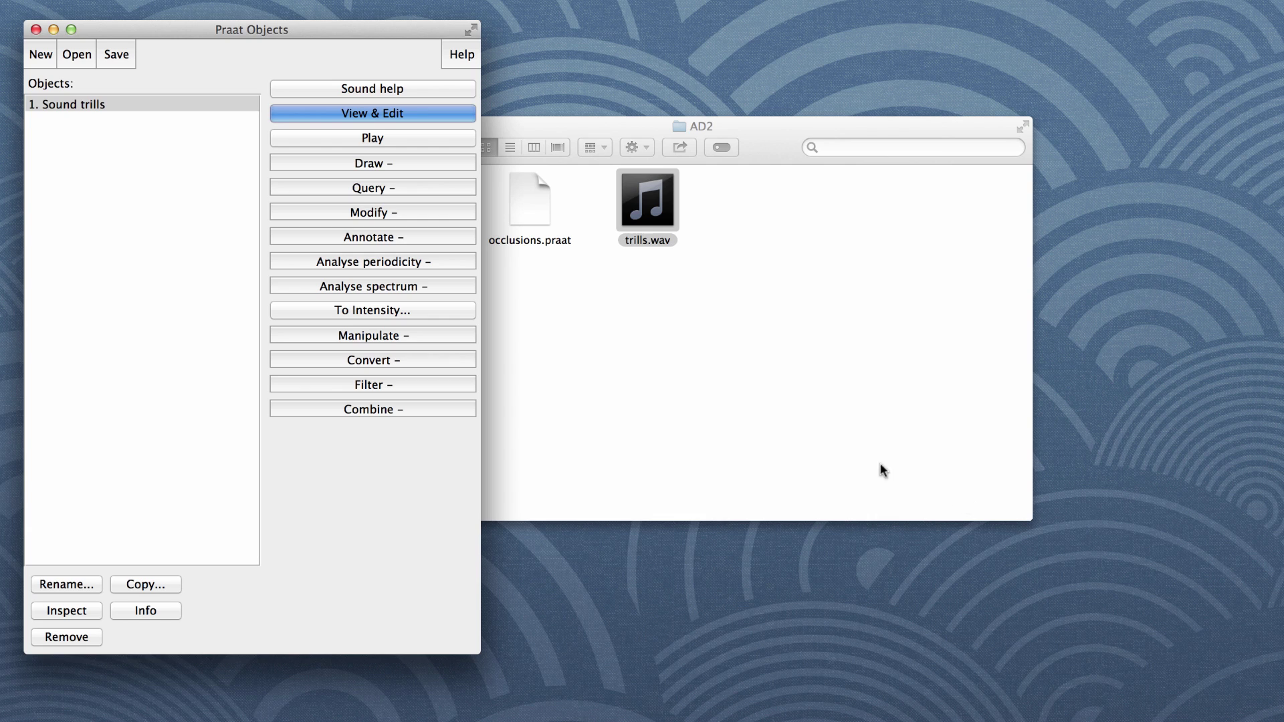
click(433, 237)
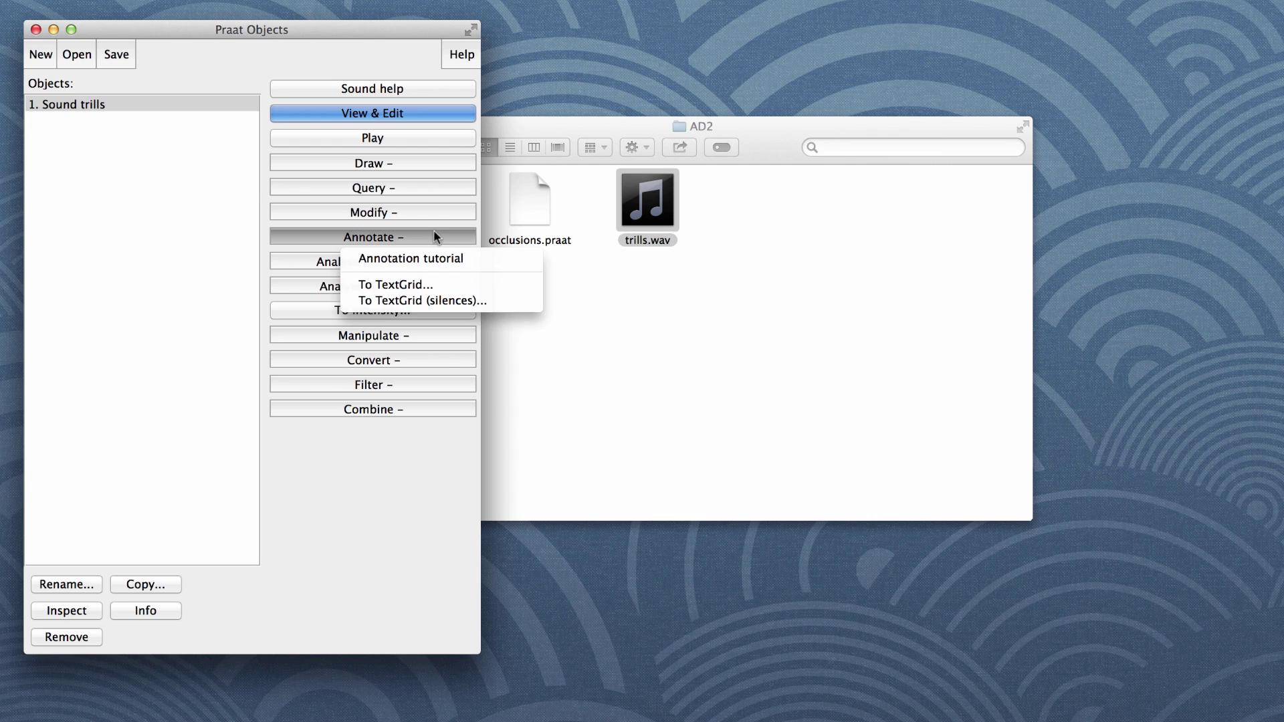
click(416, 289)
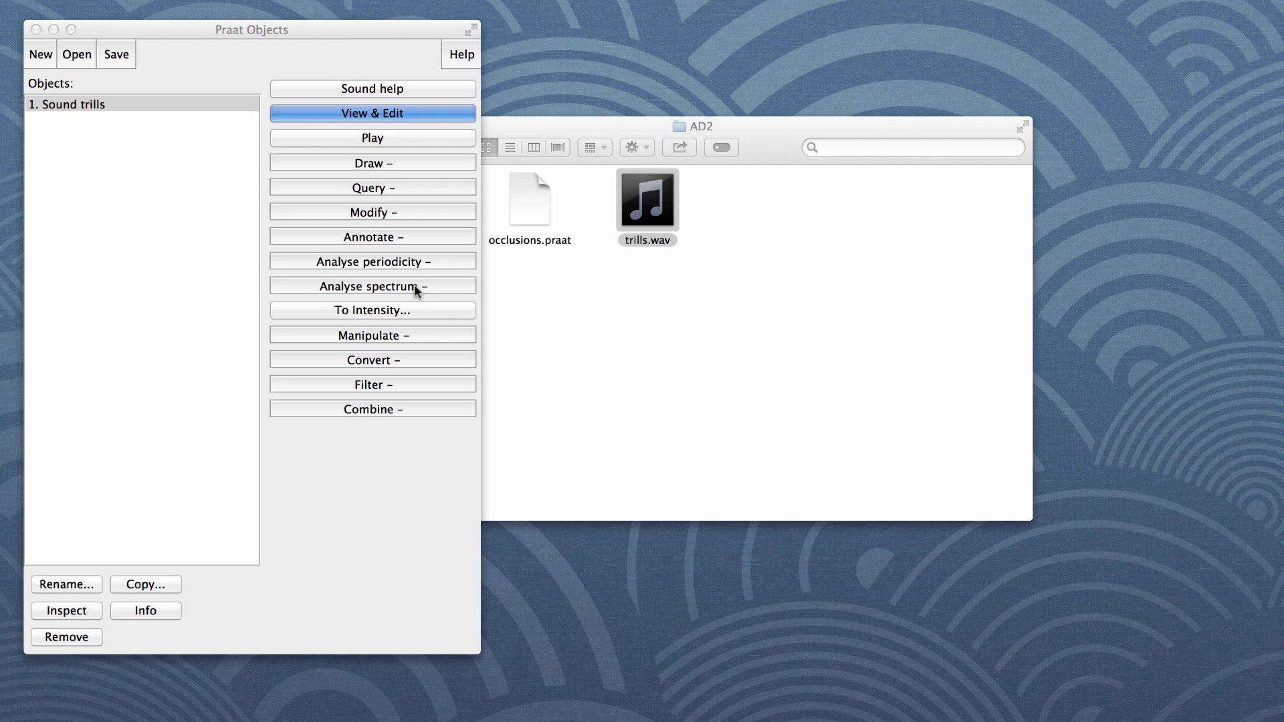
drag(268, 625, 462, 428)
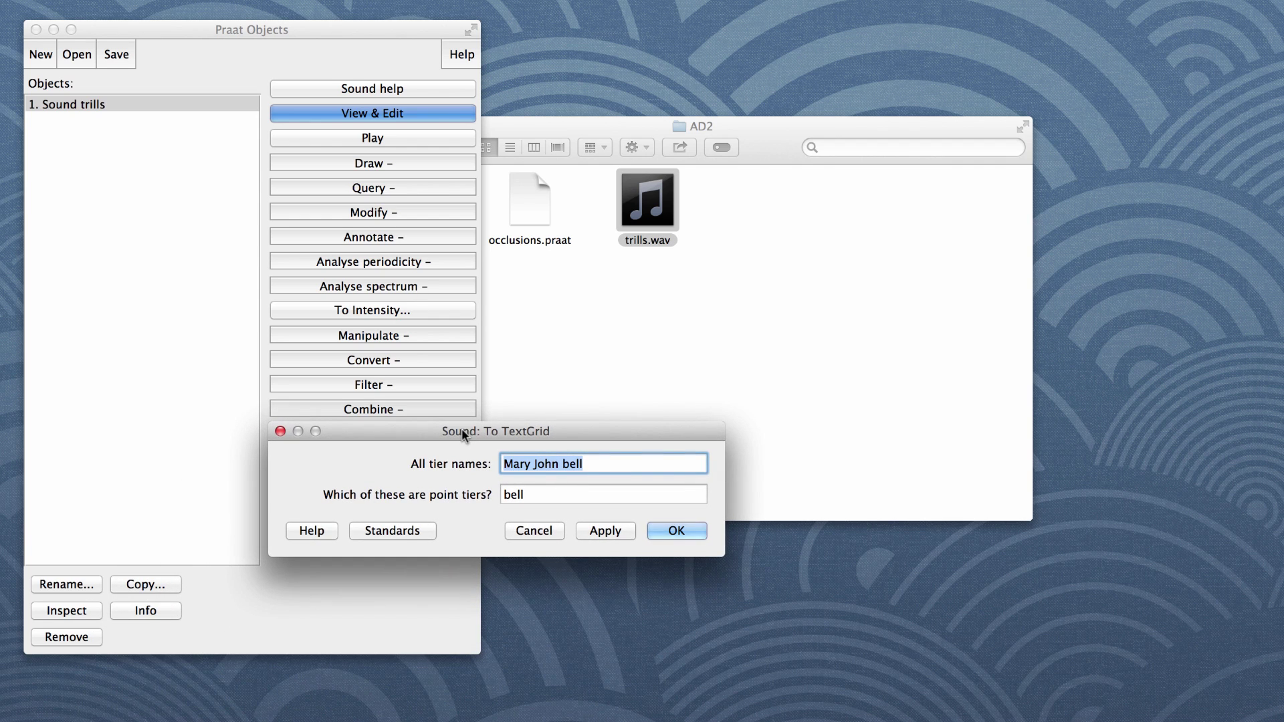
text(text)
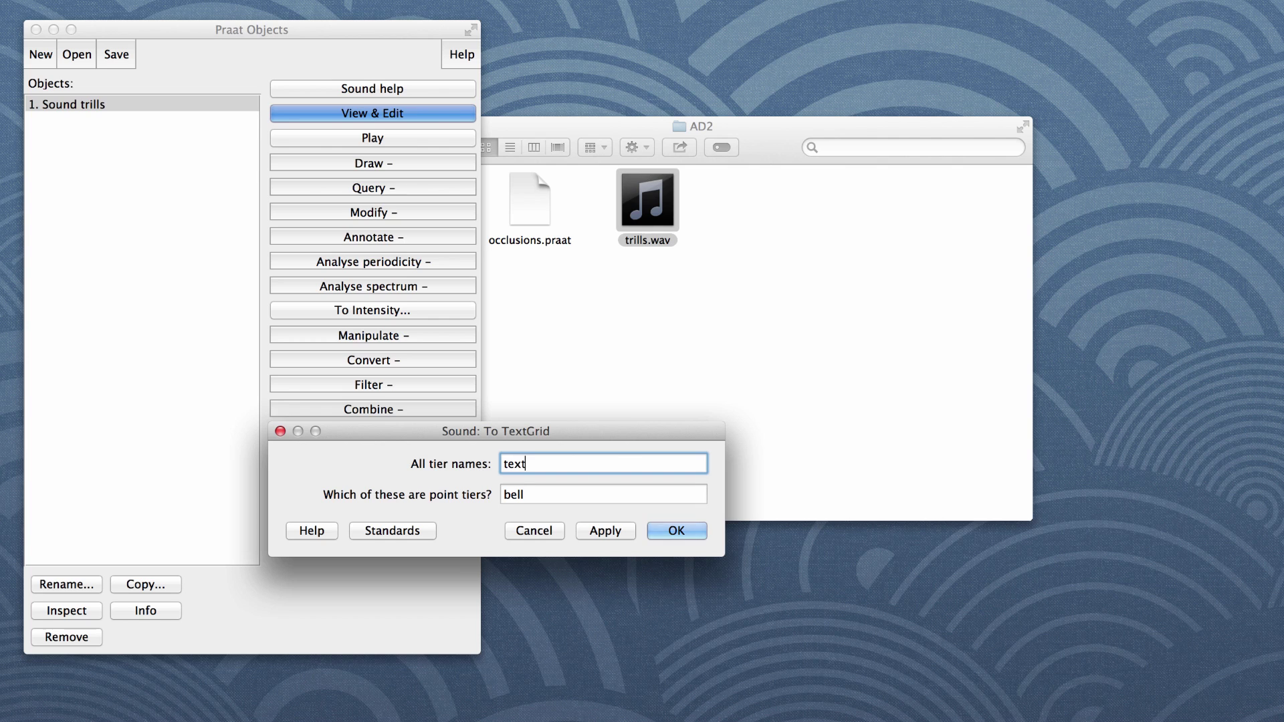
key(Tab)
key(BackSpace)
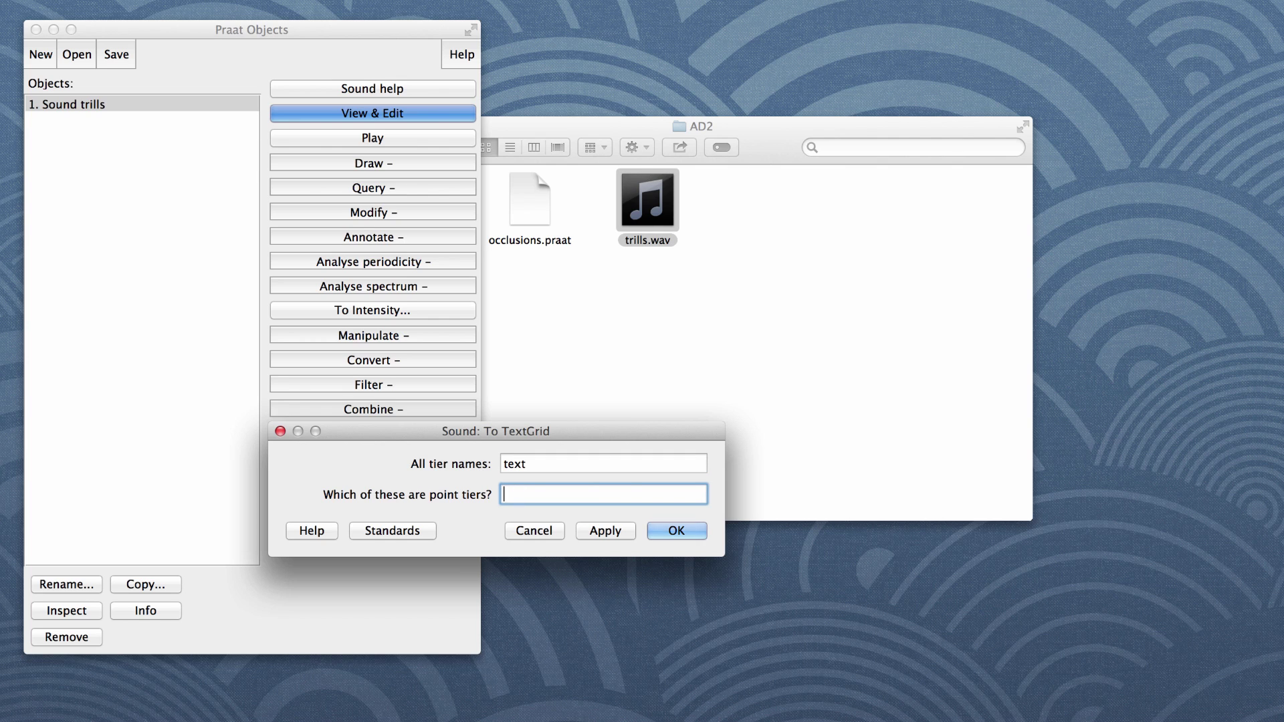
Create TextGrid trills with the single 'text' interval tier.
click(652, 533)
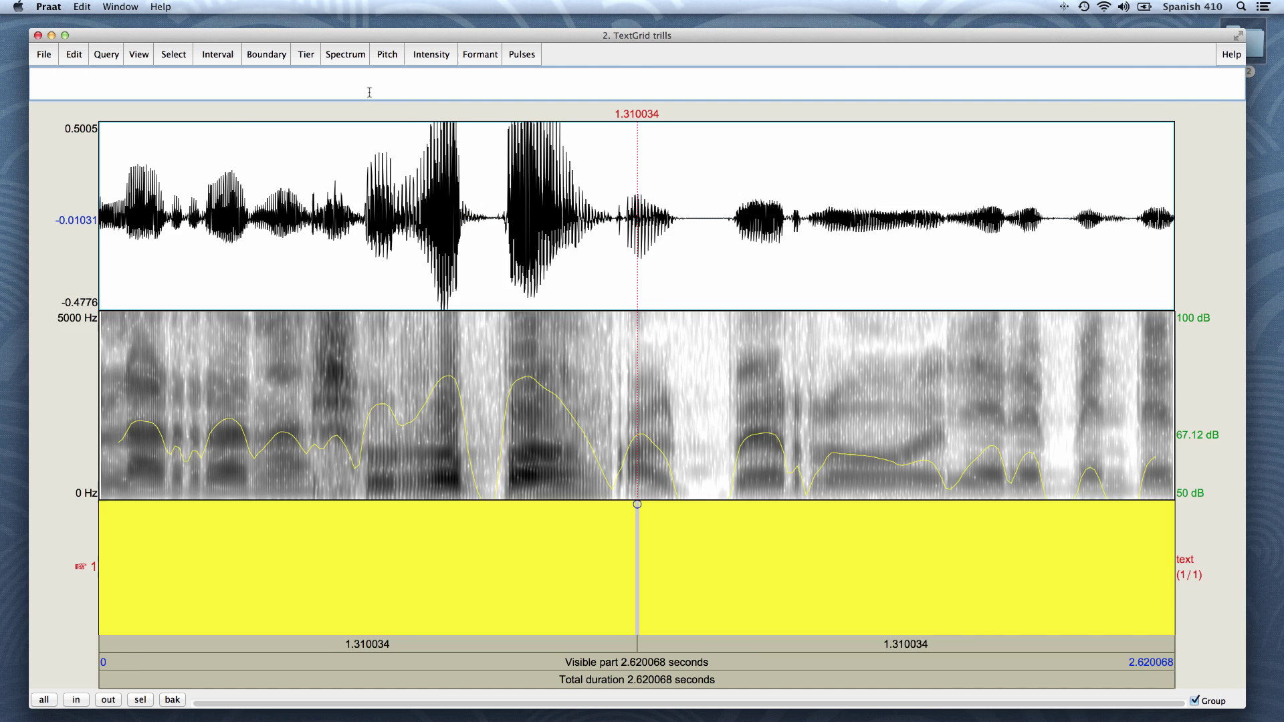
Zoom in, scroll to the recording's start, and play the opening stretch.
key(super+i)
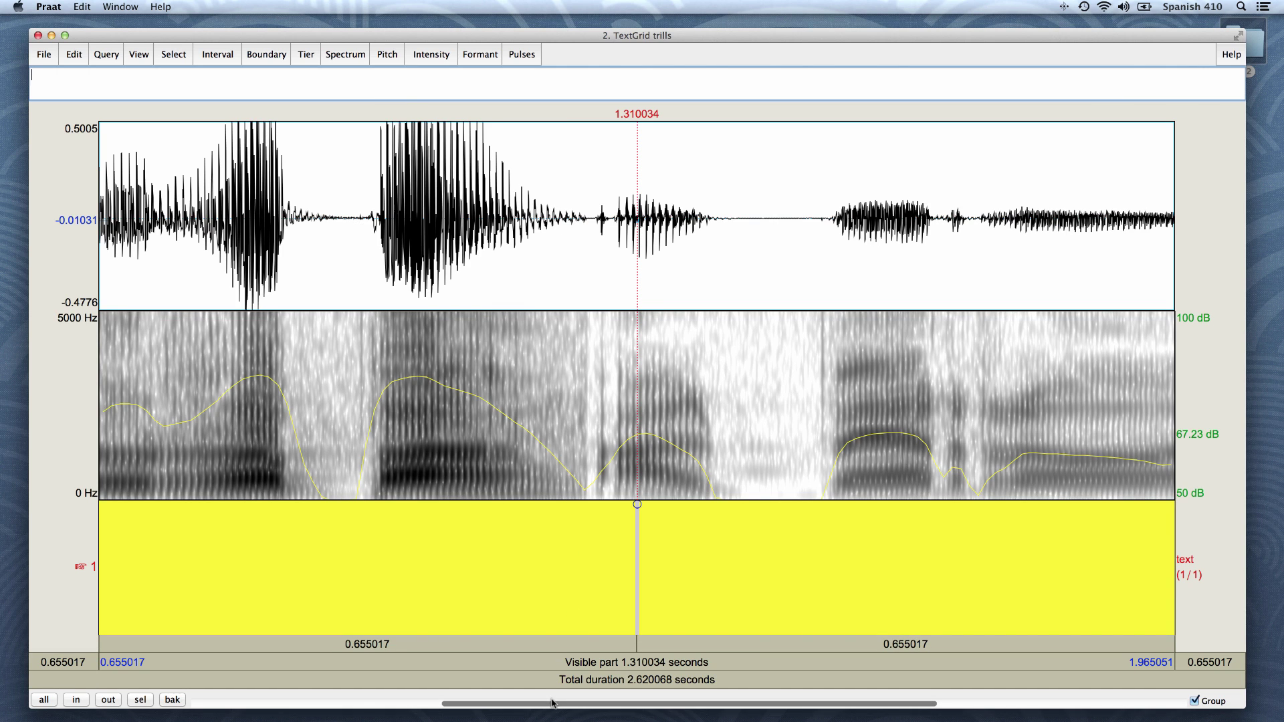
drag(552, 702, 210, 707)
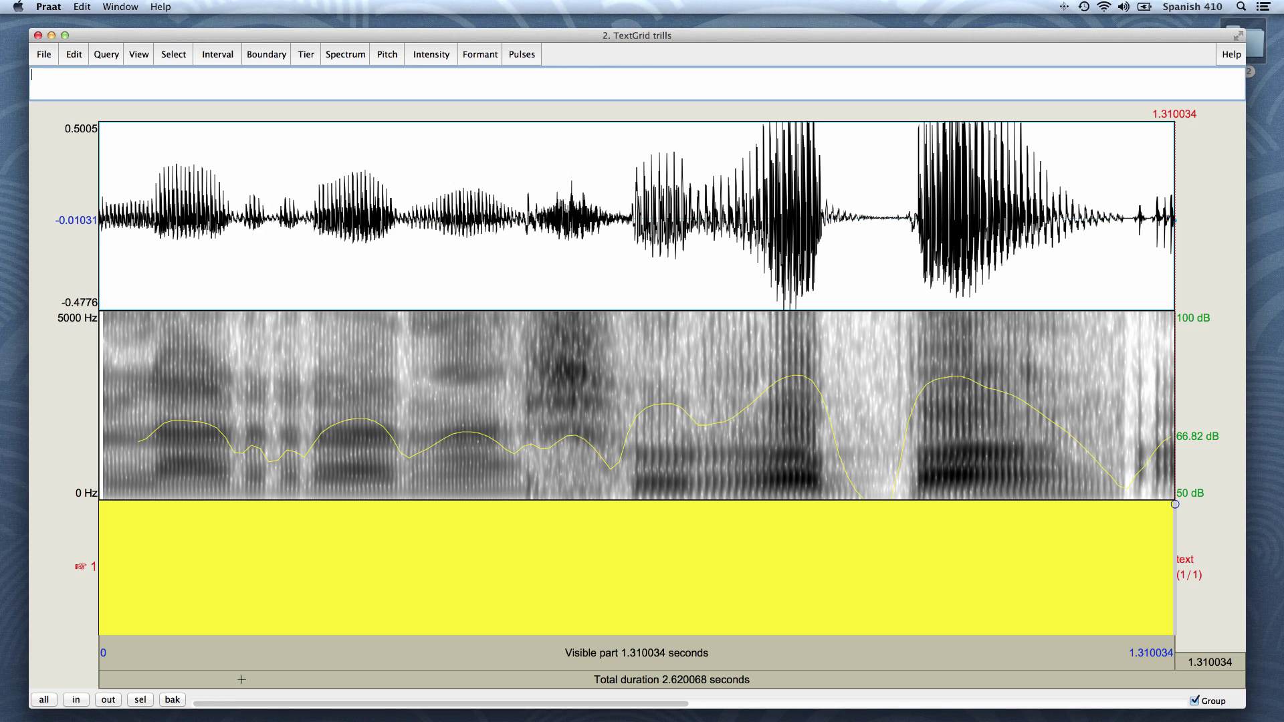
drag(514, 280, 95, 321)
key(Tab)
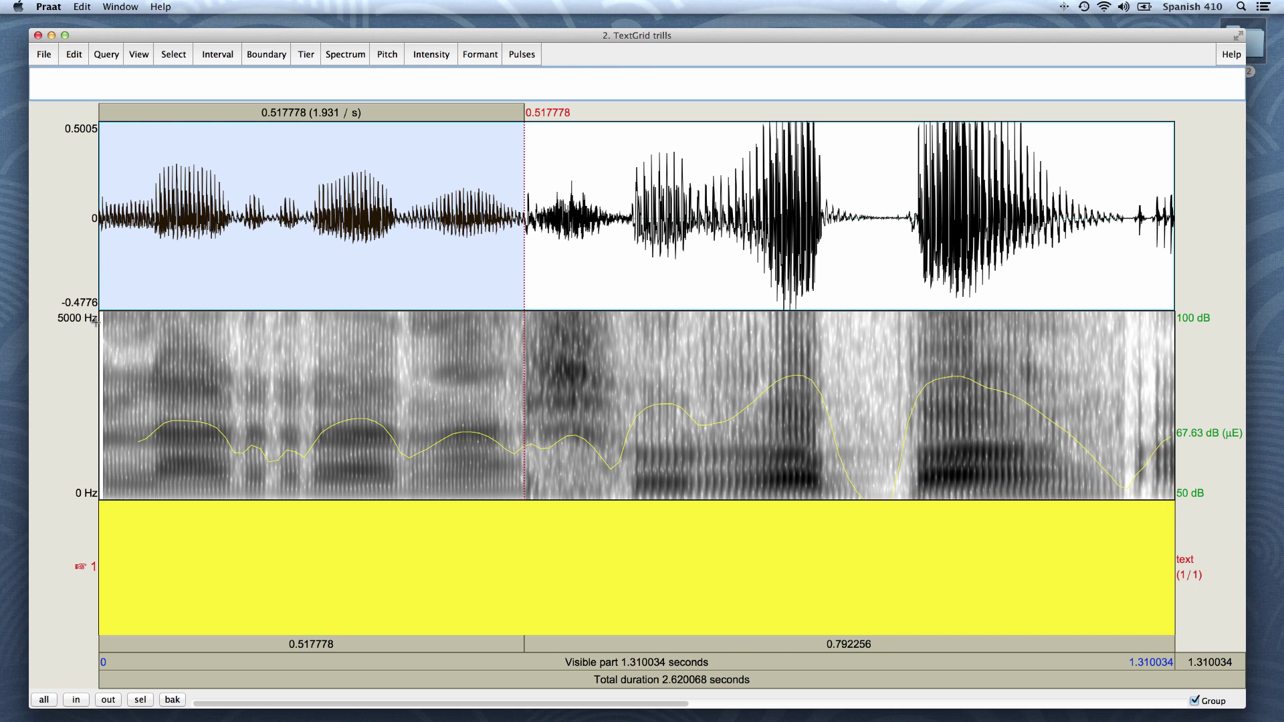
Try candidate bursts and settle on the first trill at 0.157780–0.262848 s.
drag(153, 248, 232, 244)
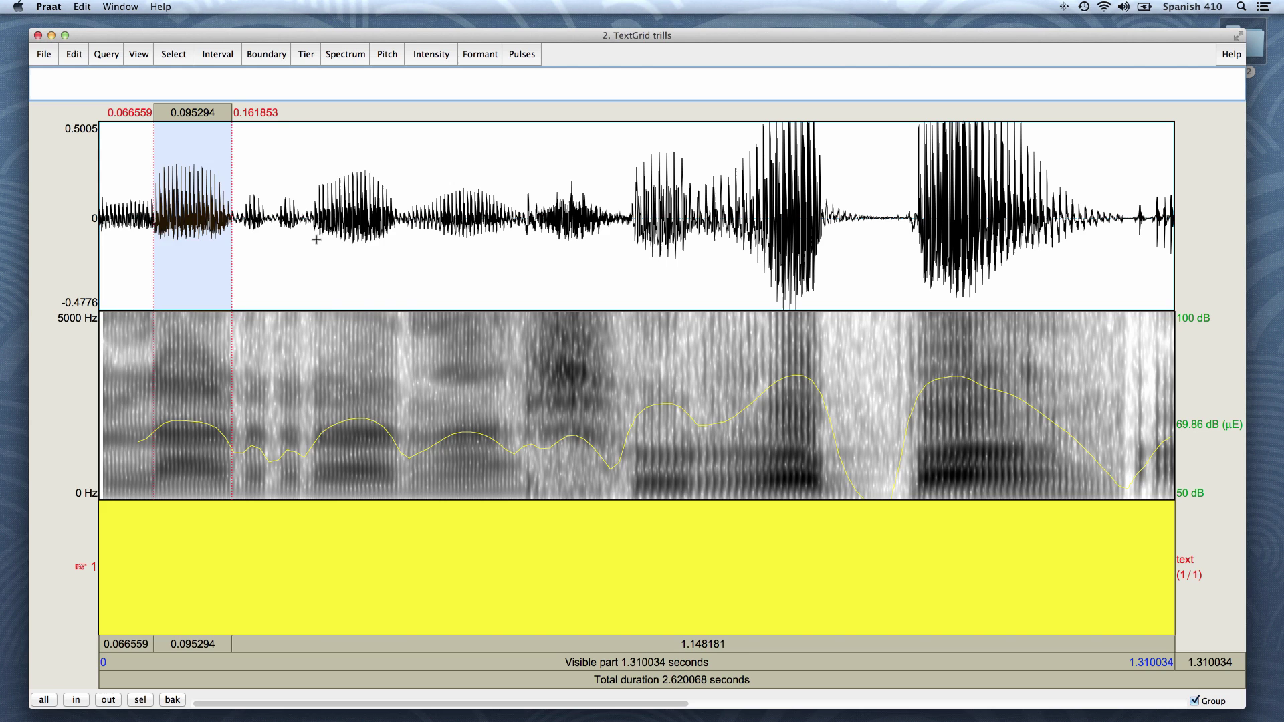
drag(316, 238, 401, 241)
click(401, 241)
key(Return)
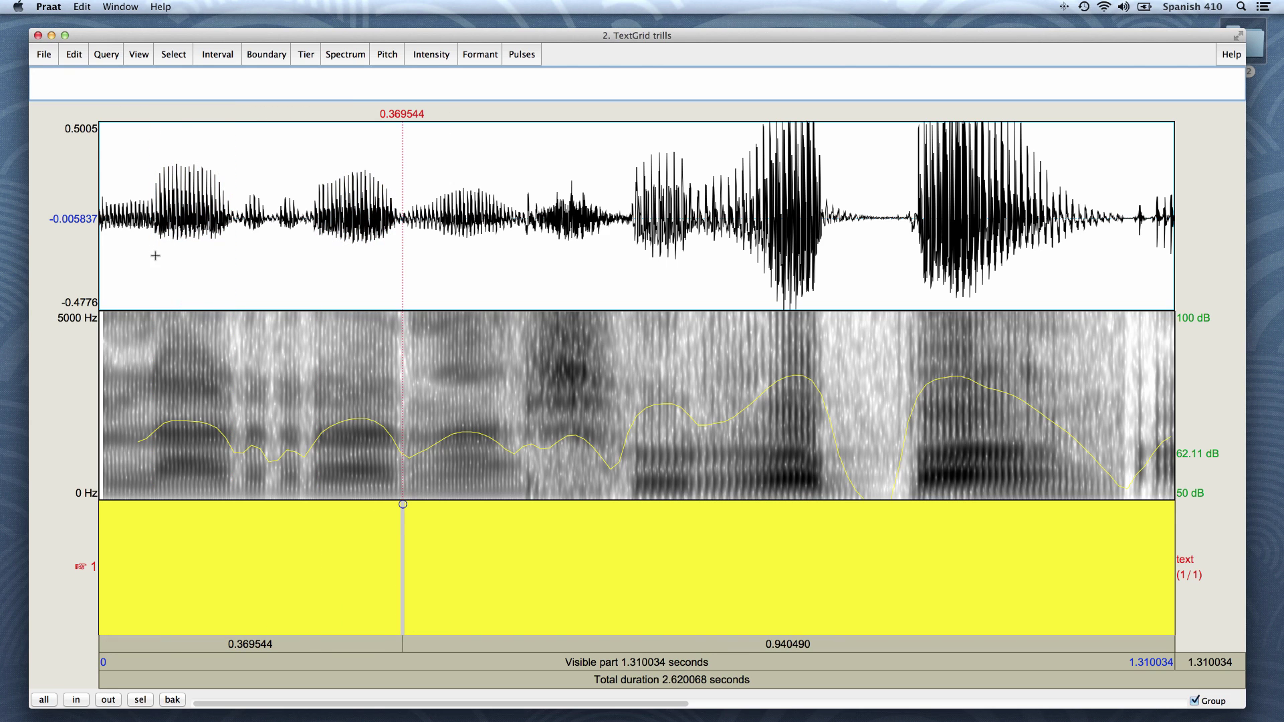
drag(155, 256, 231, 253)
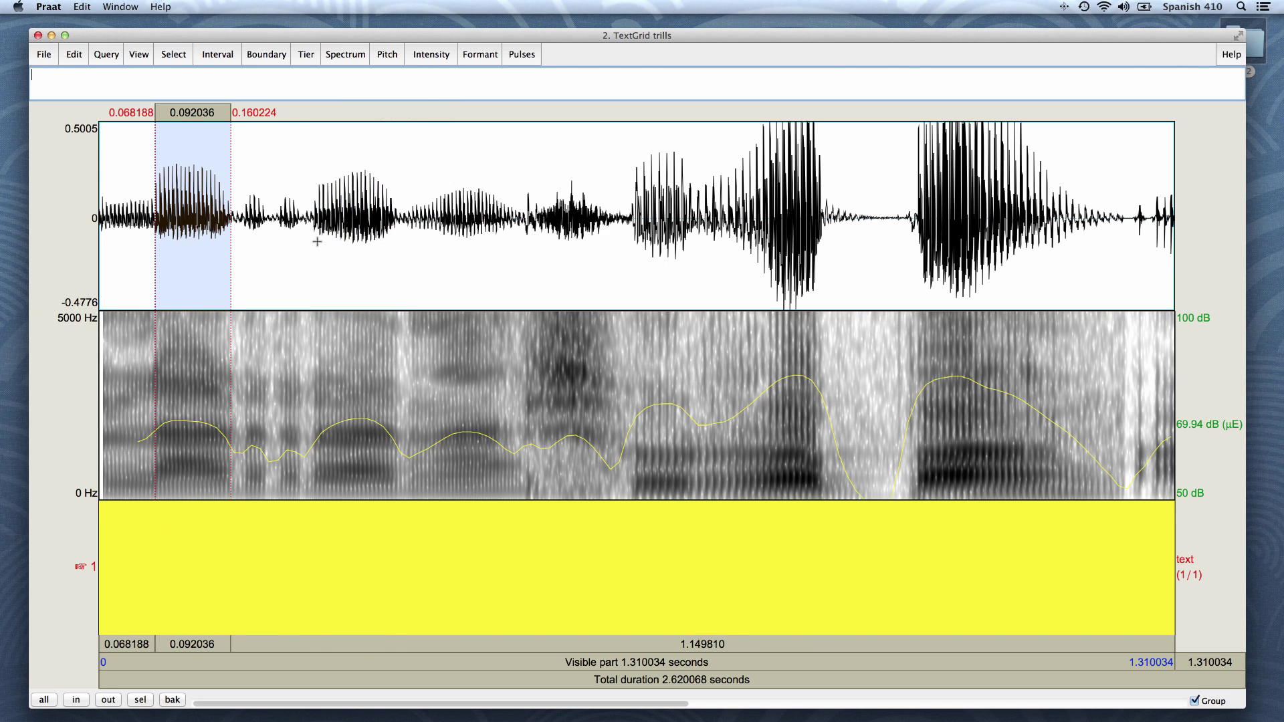
drag(311, 244, 399, 245)
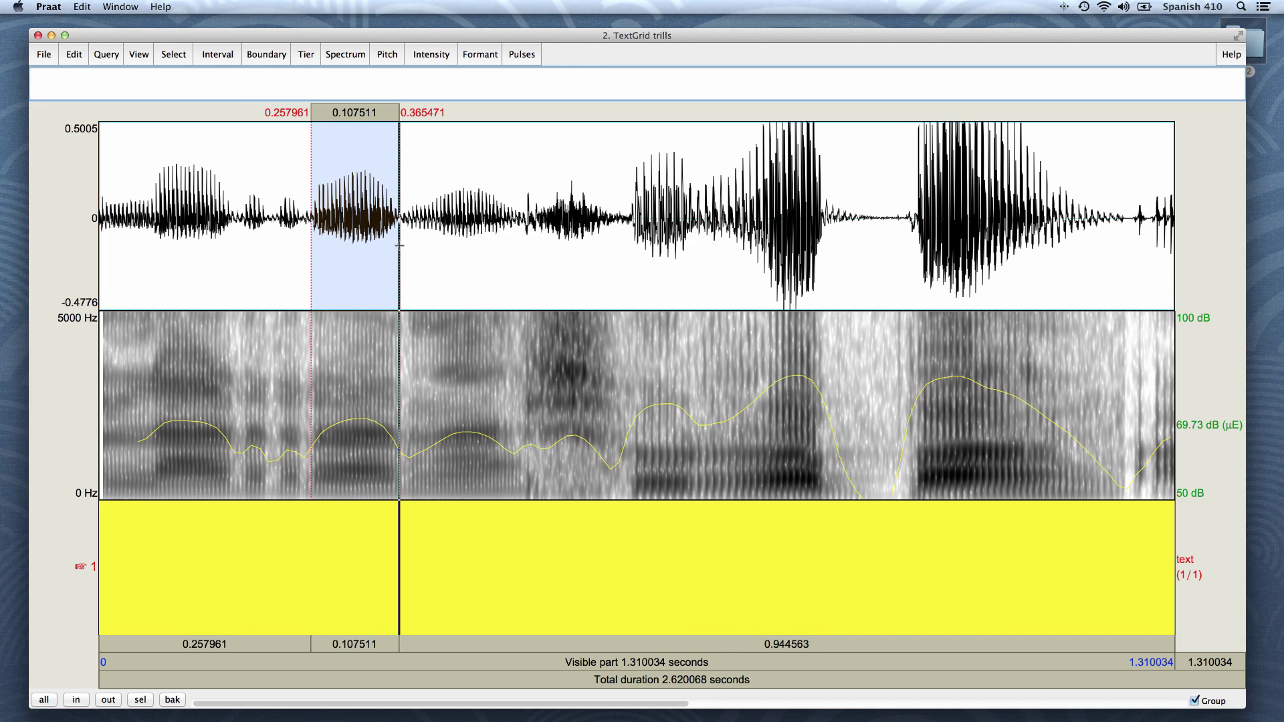
drag(229, 249, 315, 249)
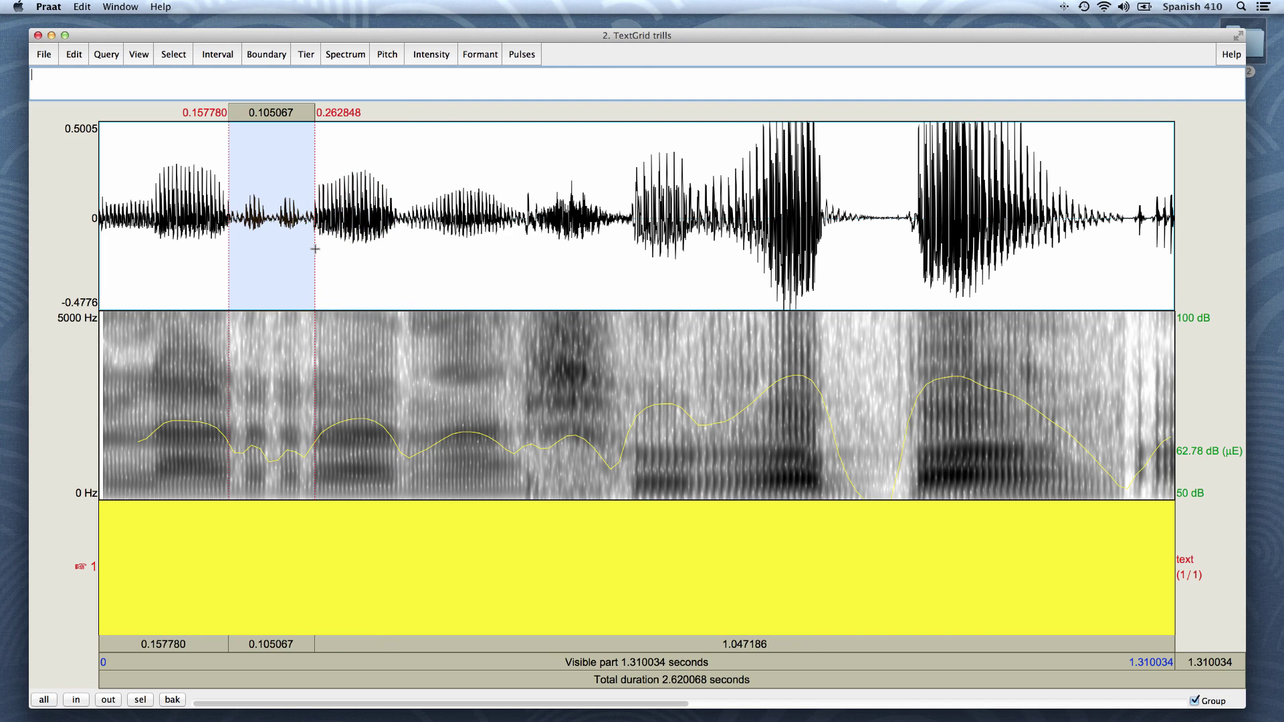
Add boundaries at 0.160224 s and at the trill's end near 0.261 s.
click(231, 260)
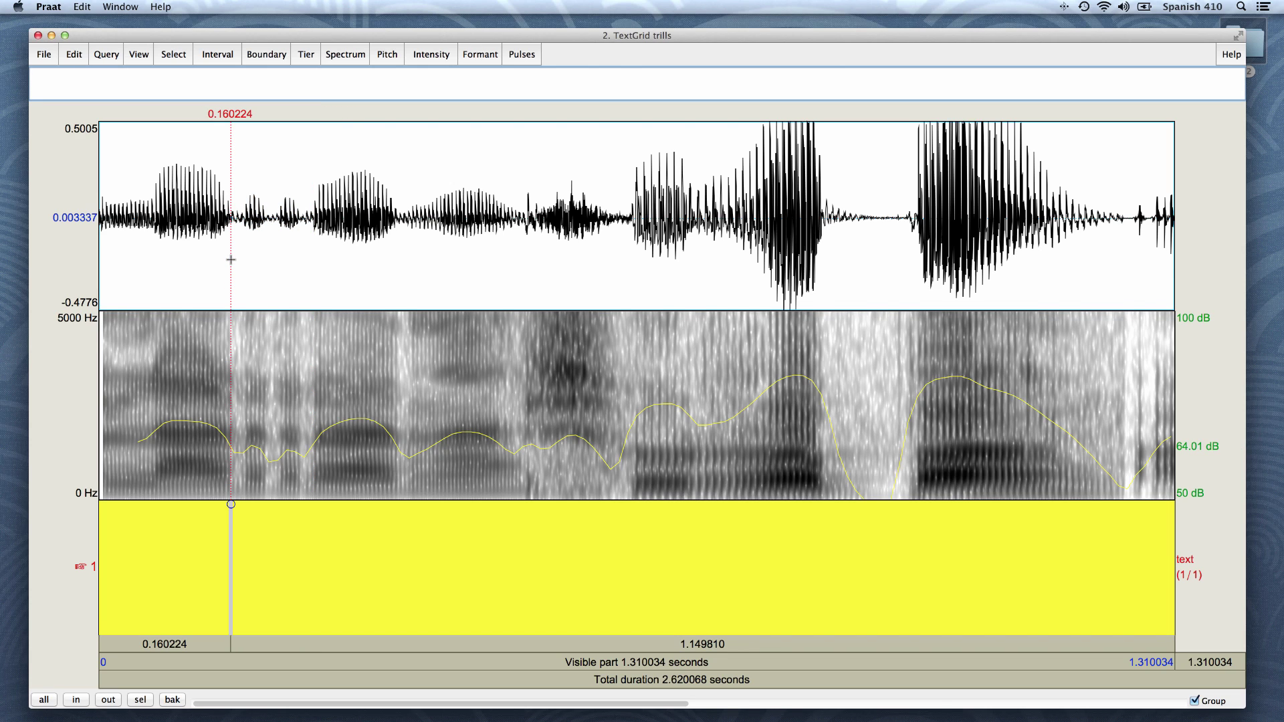
key(Return)
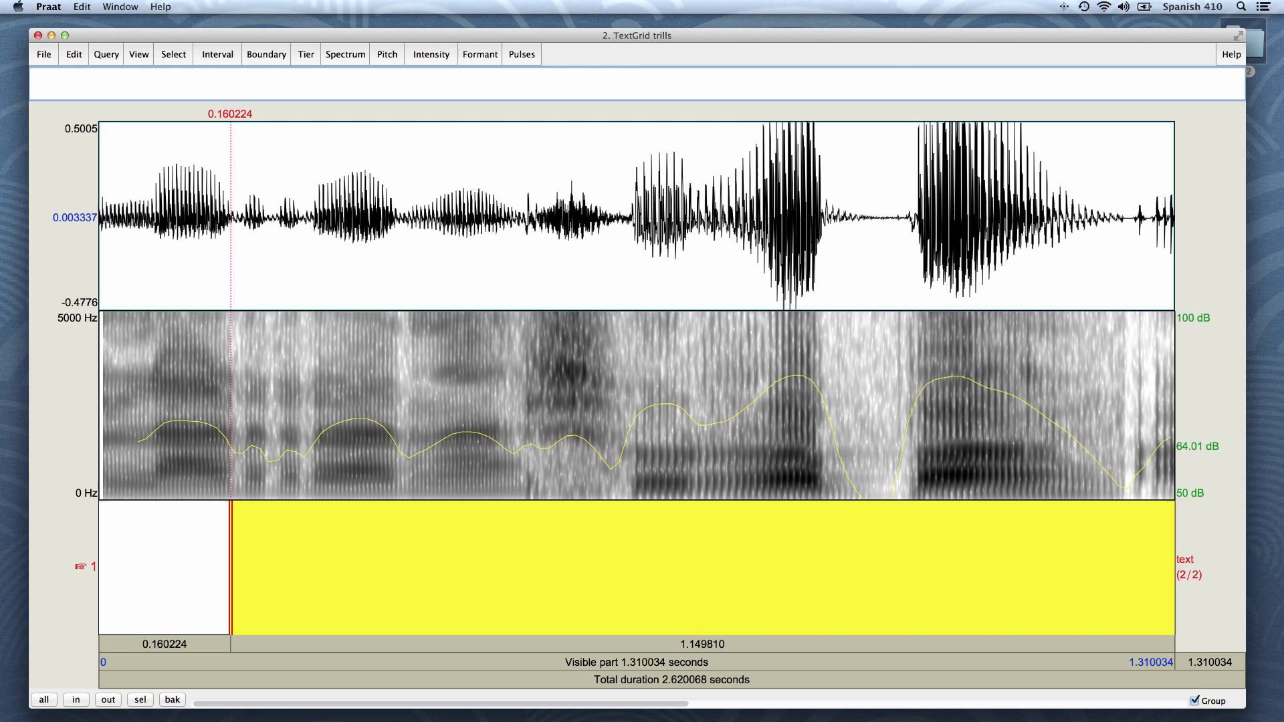
click(311, 258)
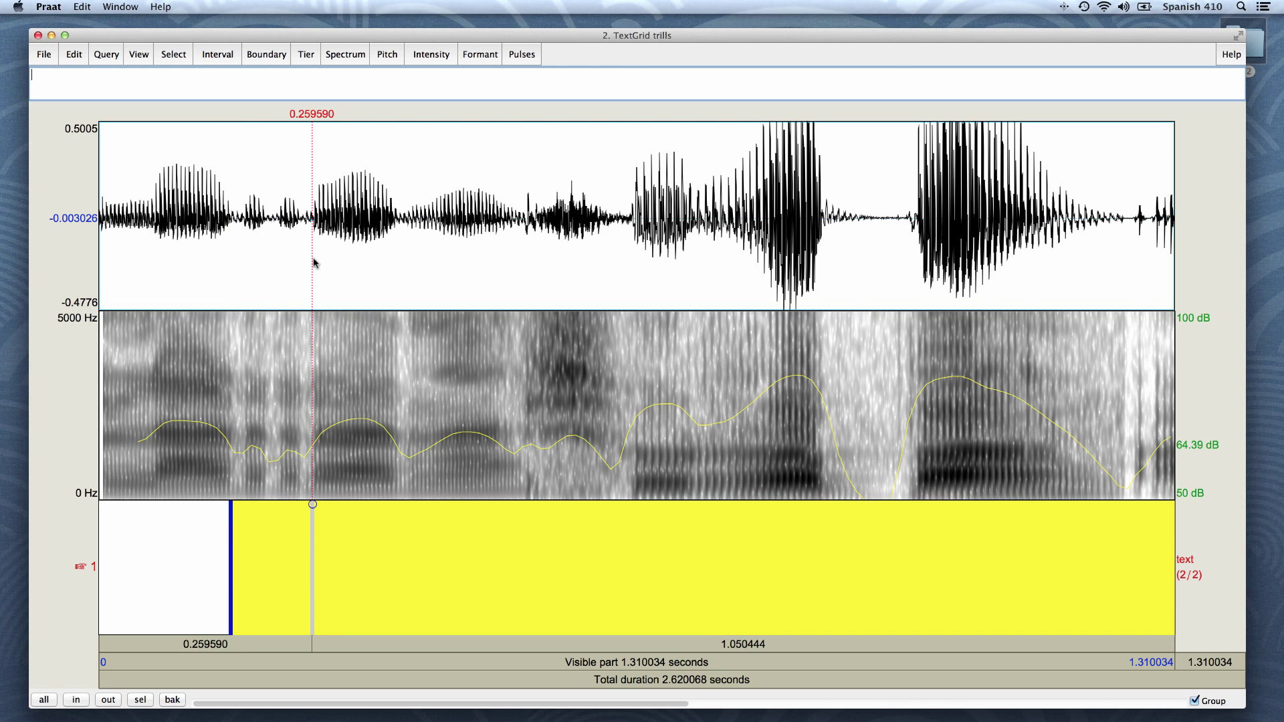
click(314, 260)
key(Return)
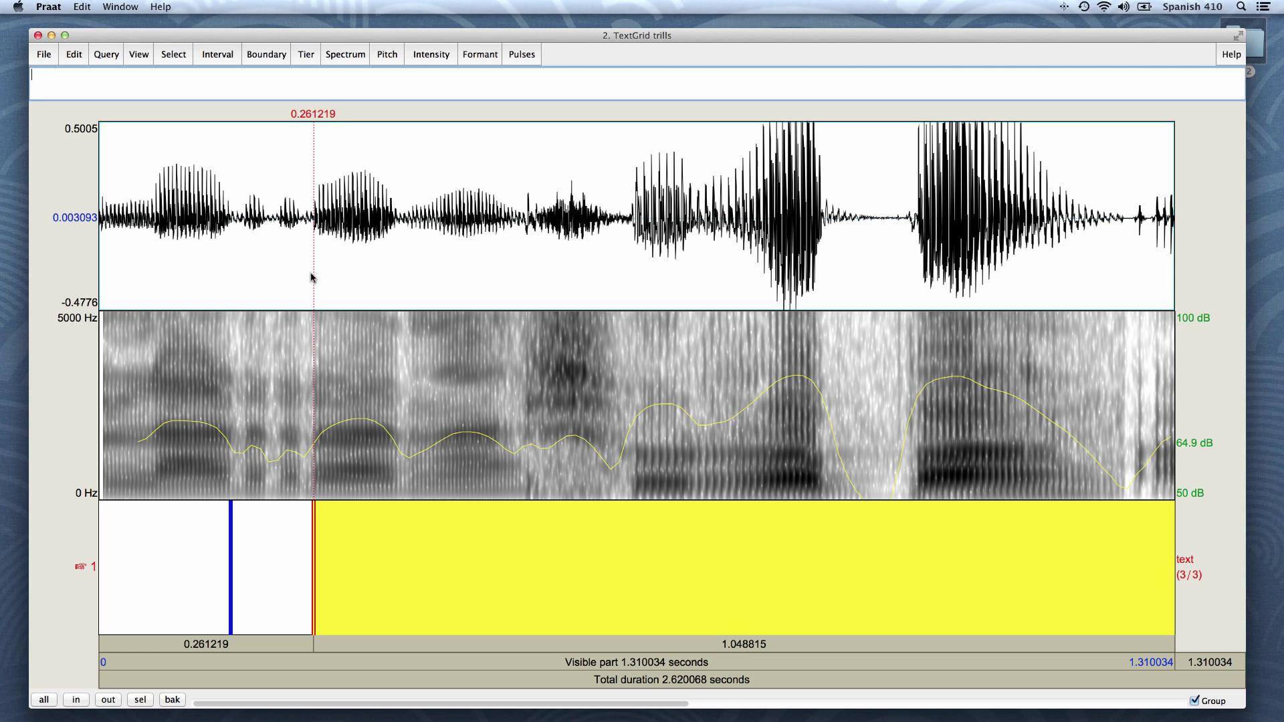
Replace the misplaced end boundary with a new one at 0.280766 s.
click(270, 532)
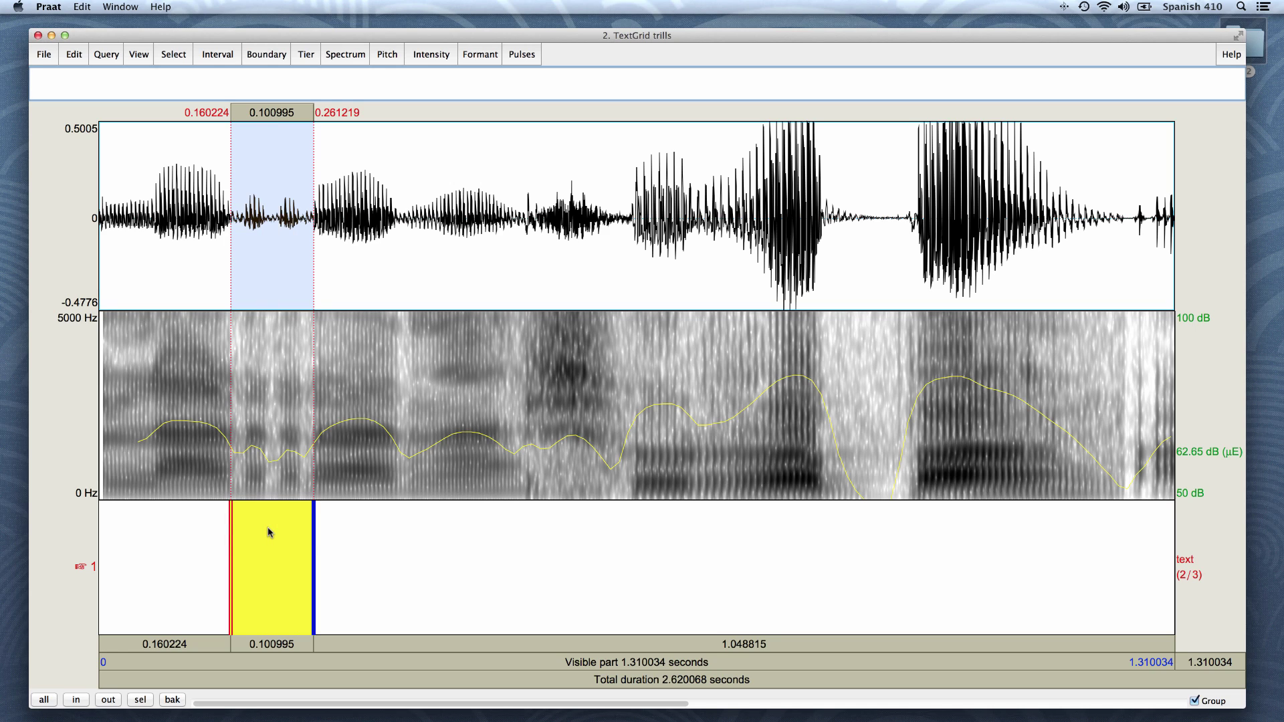
mouse_move(312, 543)
mouse_down()
mouse_move(294, 544)
mouse_move(330, 542)
mouse_up()
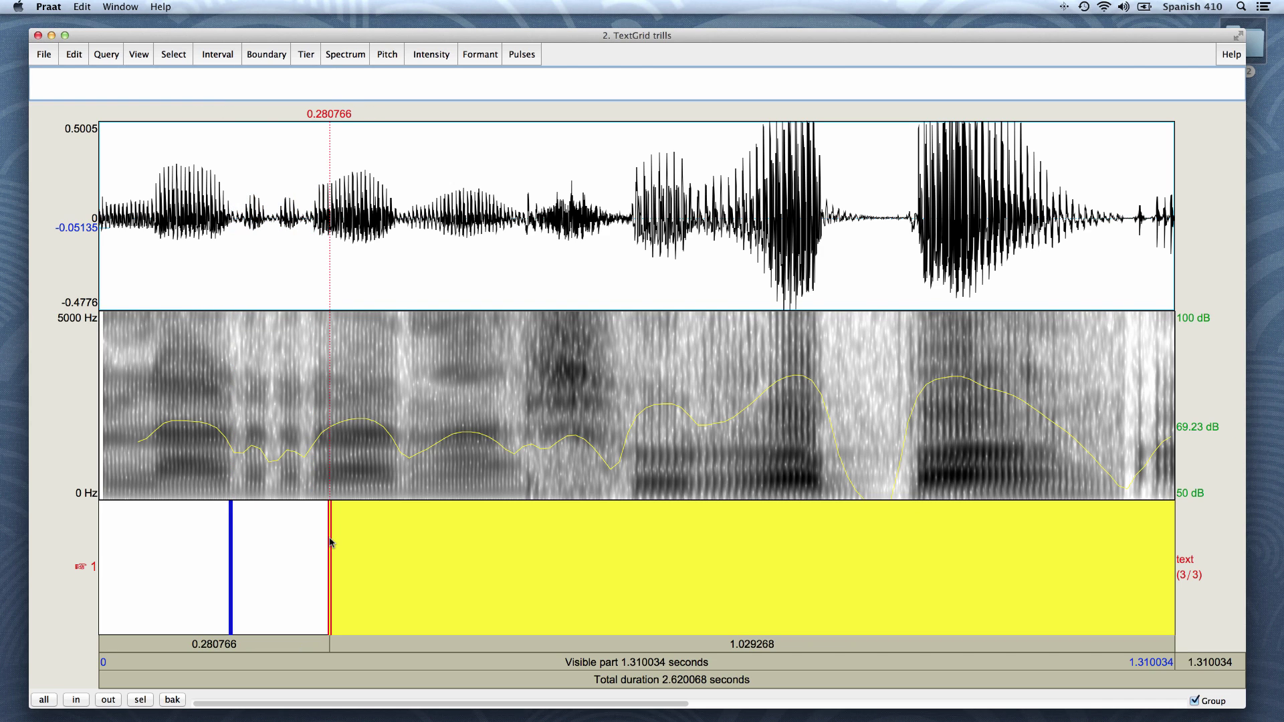
key(alt+BackSpace)
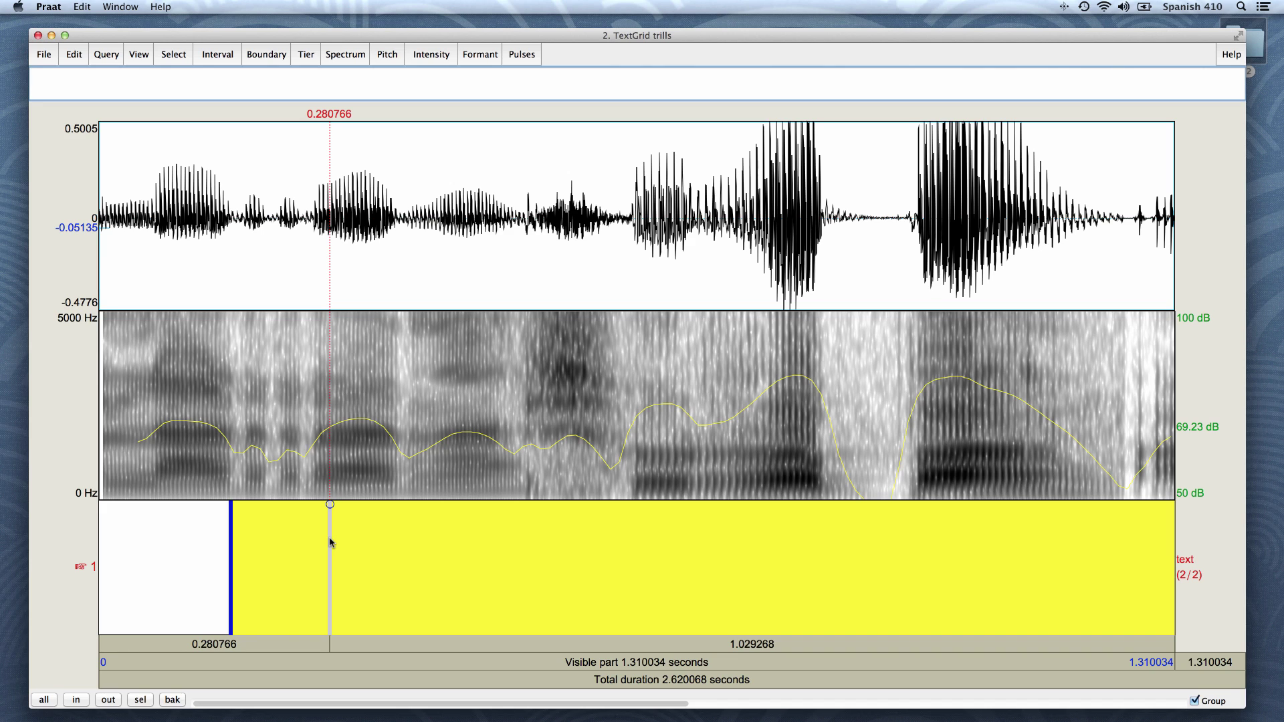
key(Return)
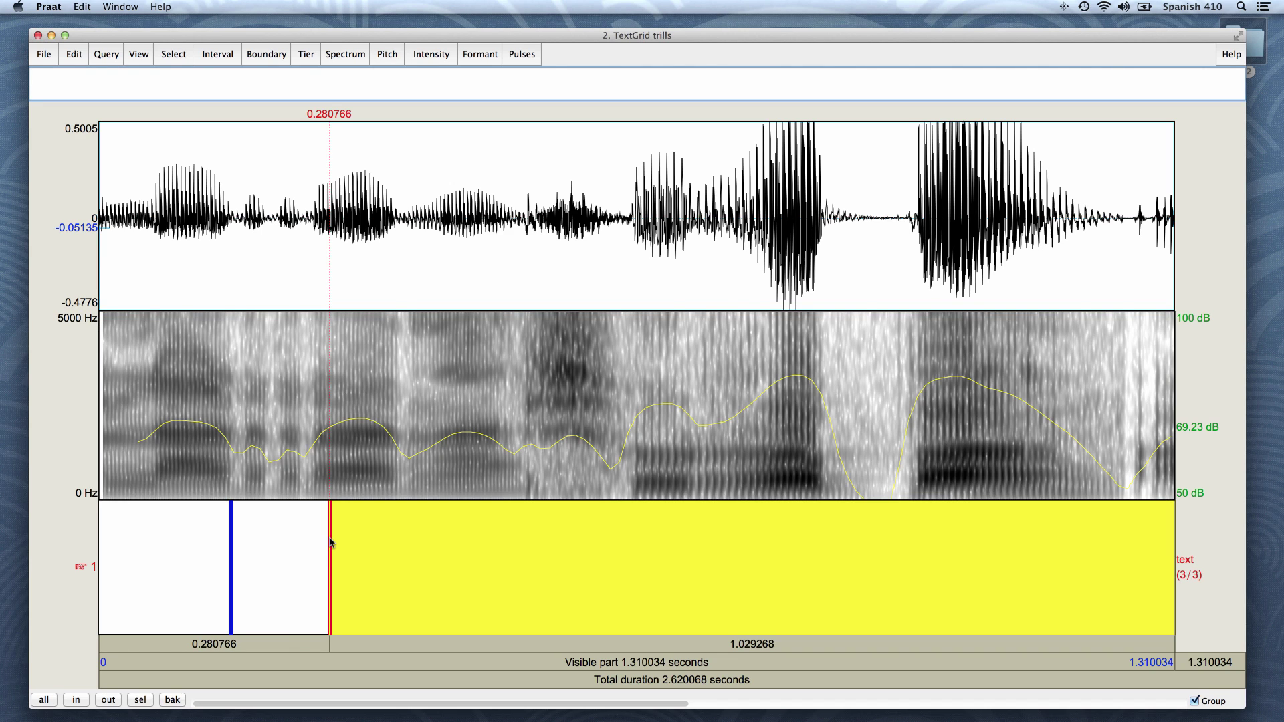
click(283, 541)
Move the end boundary back to 0.262033 s and label the interval '3rana'.
drag(331, 543, 315, 545)
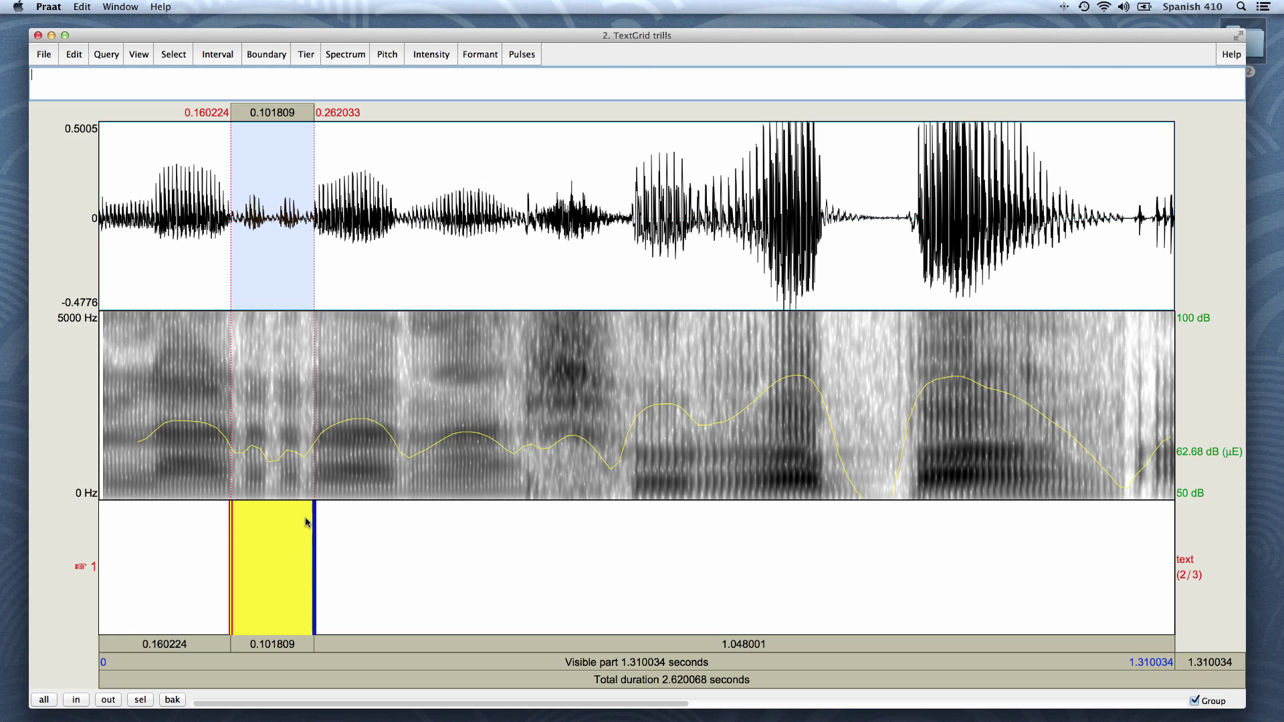
text(3rana)
Play the second word, zoom in on its trill, and add a boundary at 0.722008 s.
drag(523, 403, 1141, 403)
key(Tab)
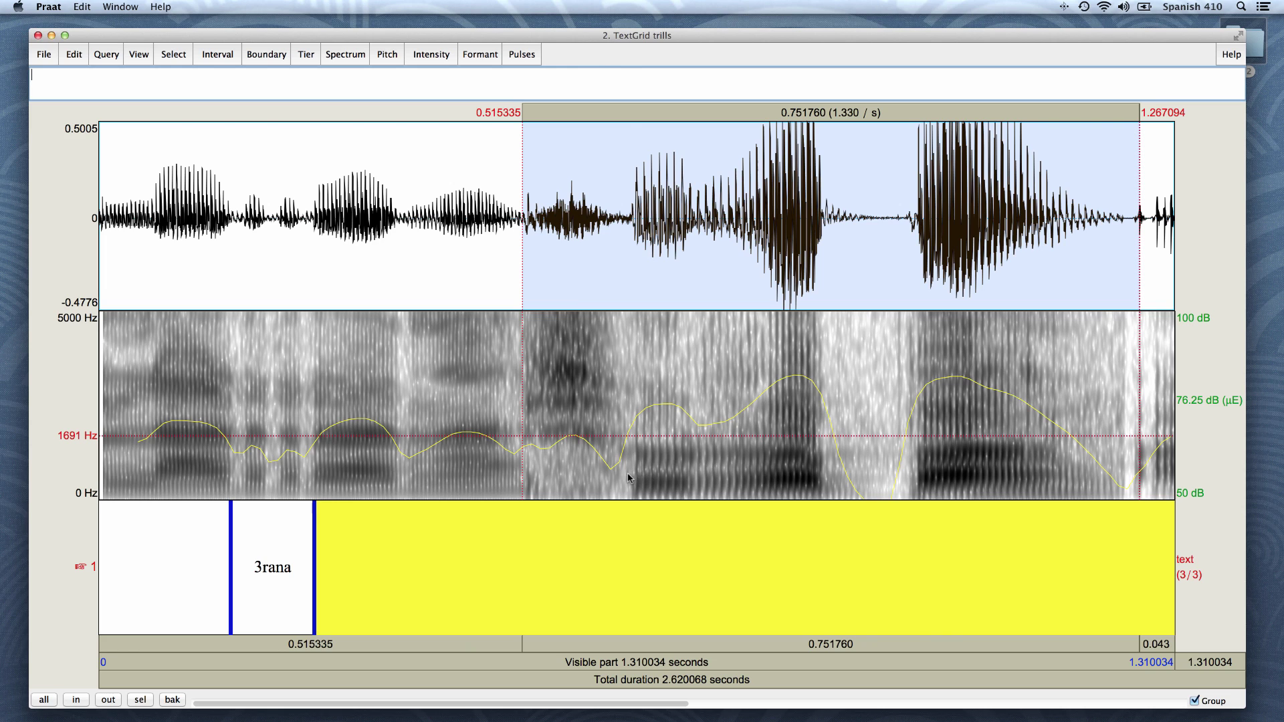
drag(635, 478, 823, 478)
key(Return)
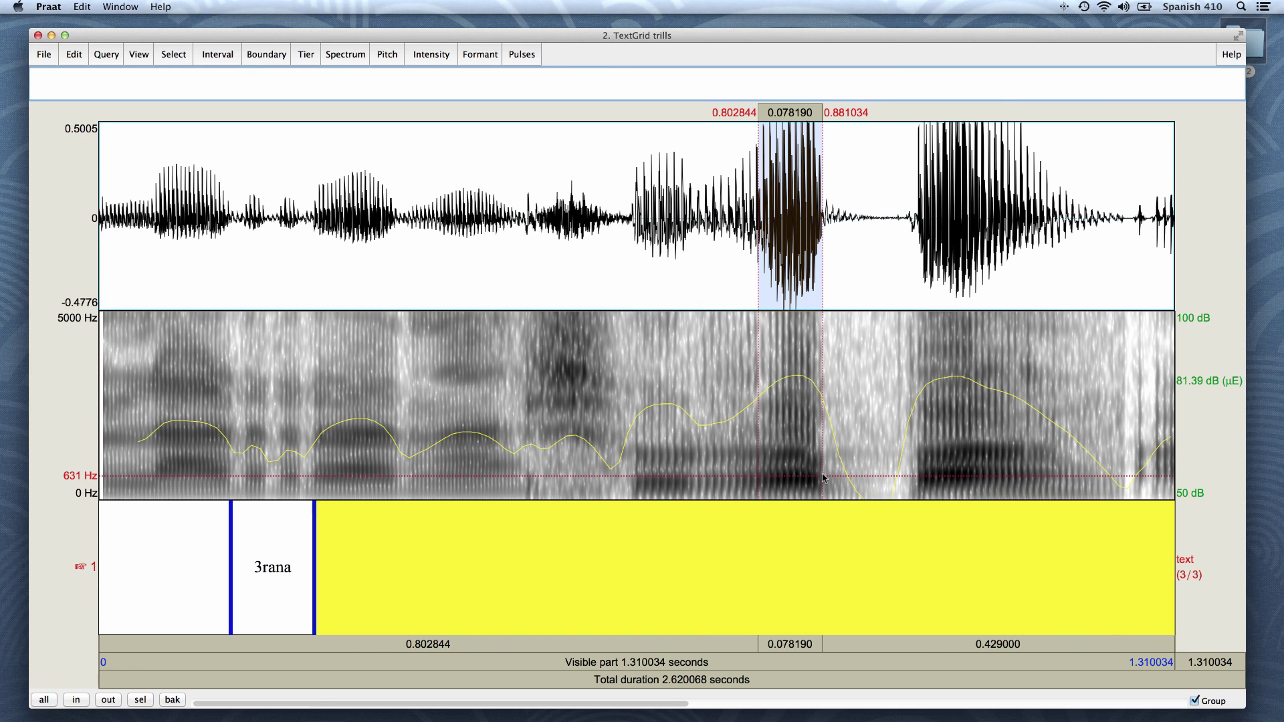
key(super+i)
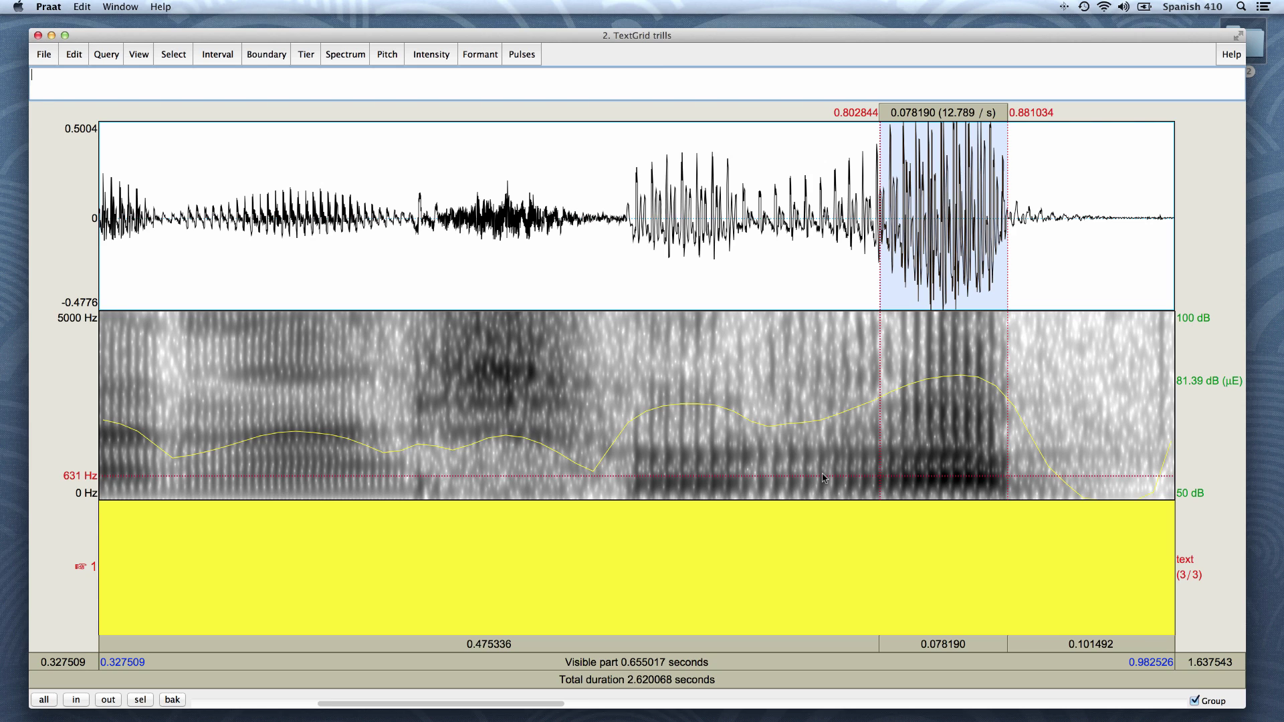
click(747, 395)
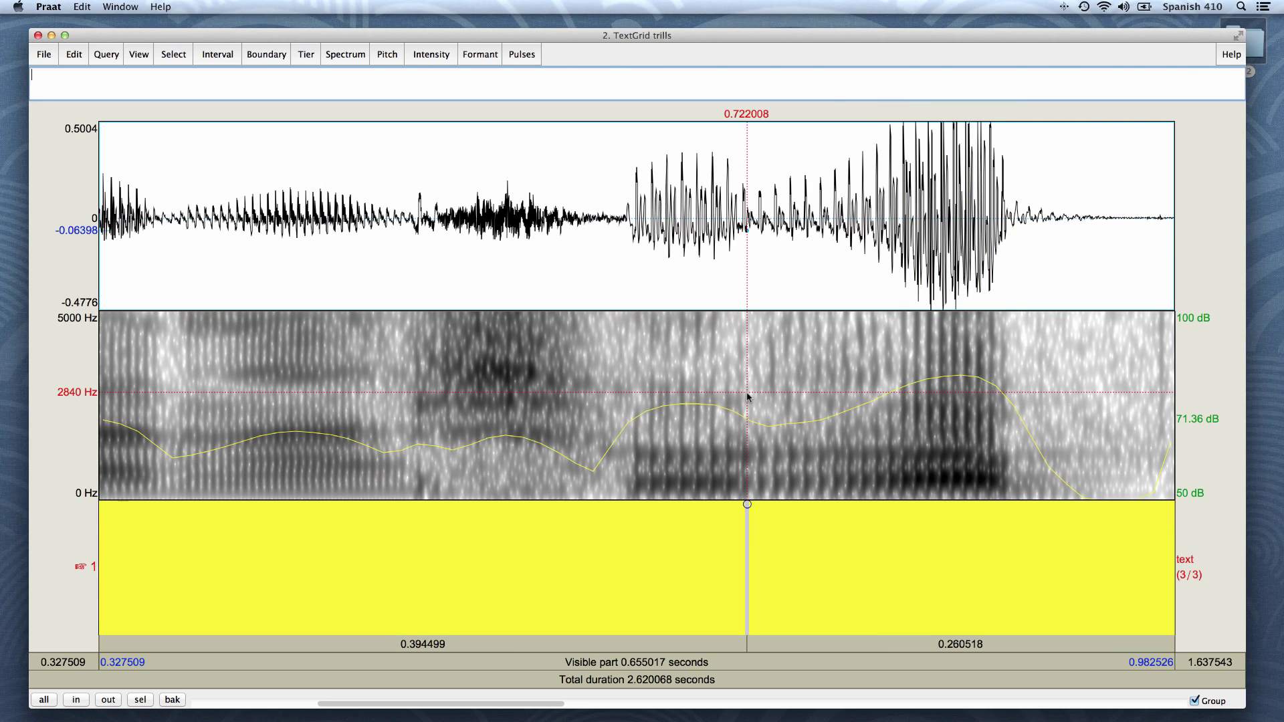
key(Return)
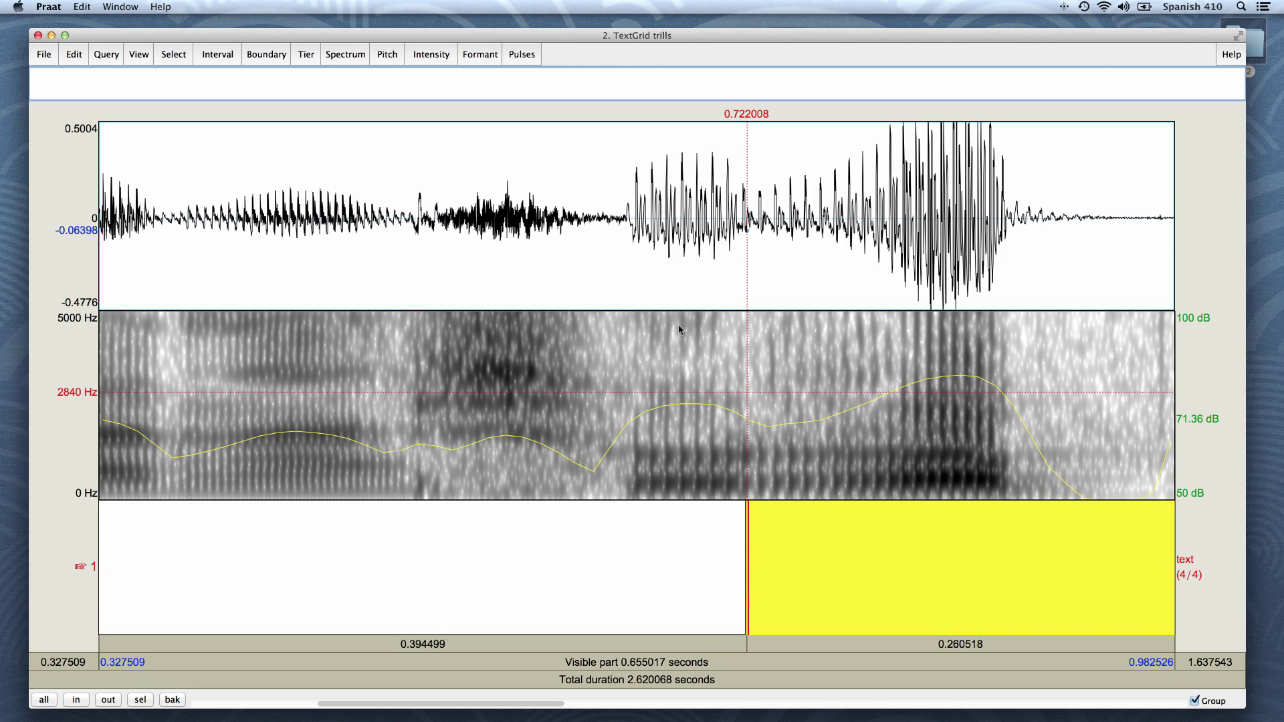
Show formants, add a boundary at 0.800197 s, and label the new interval '0ropa'.
click(487, 60)
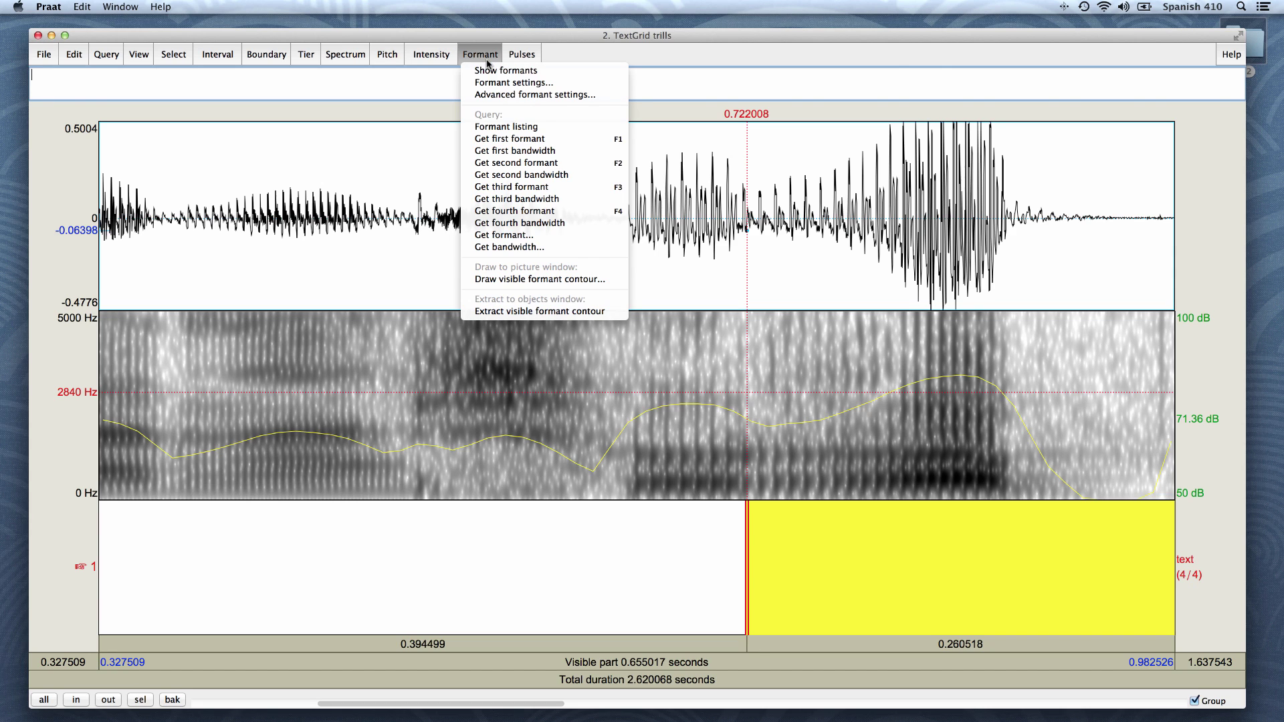
click(488, 72)
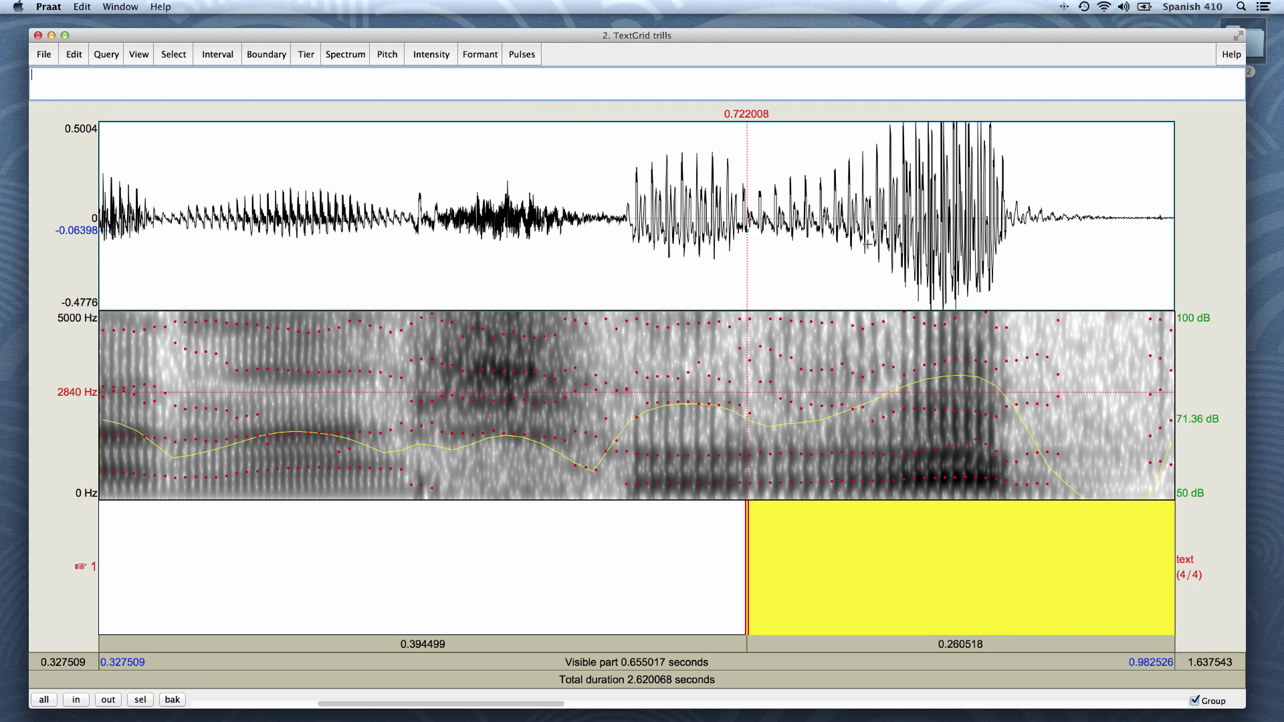
click(875, 389)
key(Return)
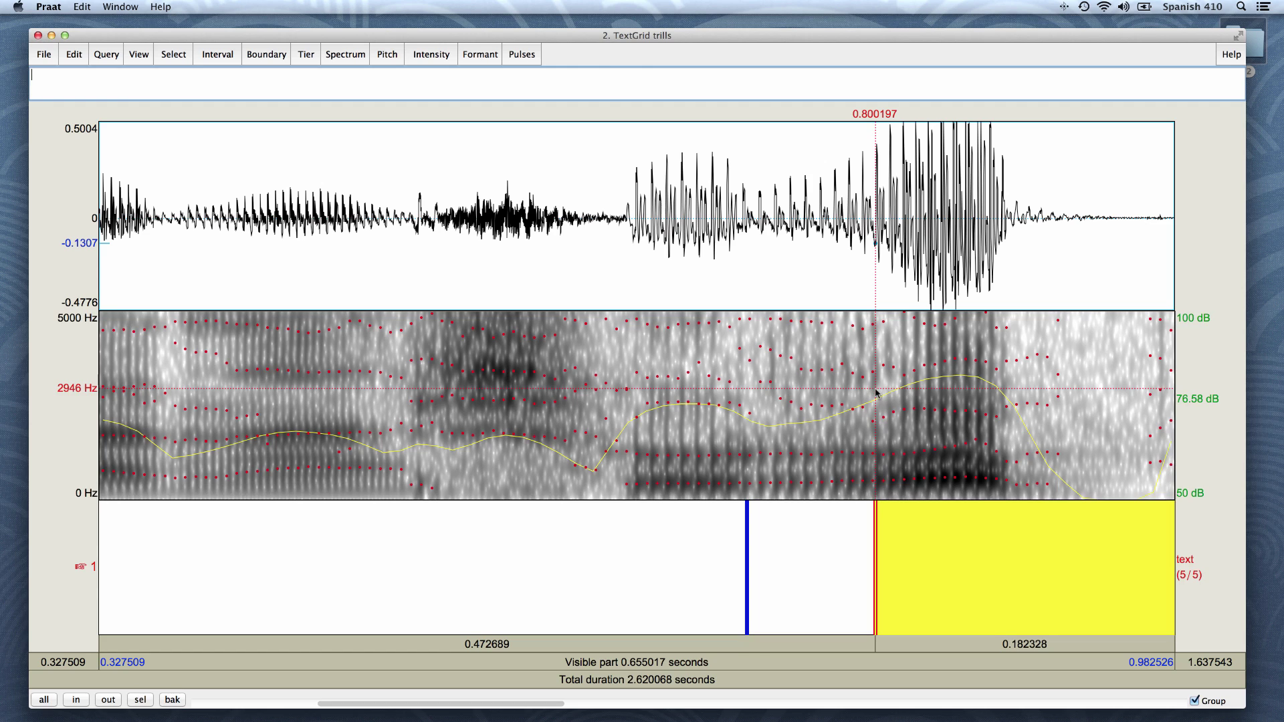
click(834, 579)
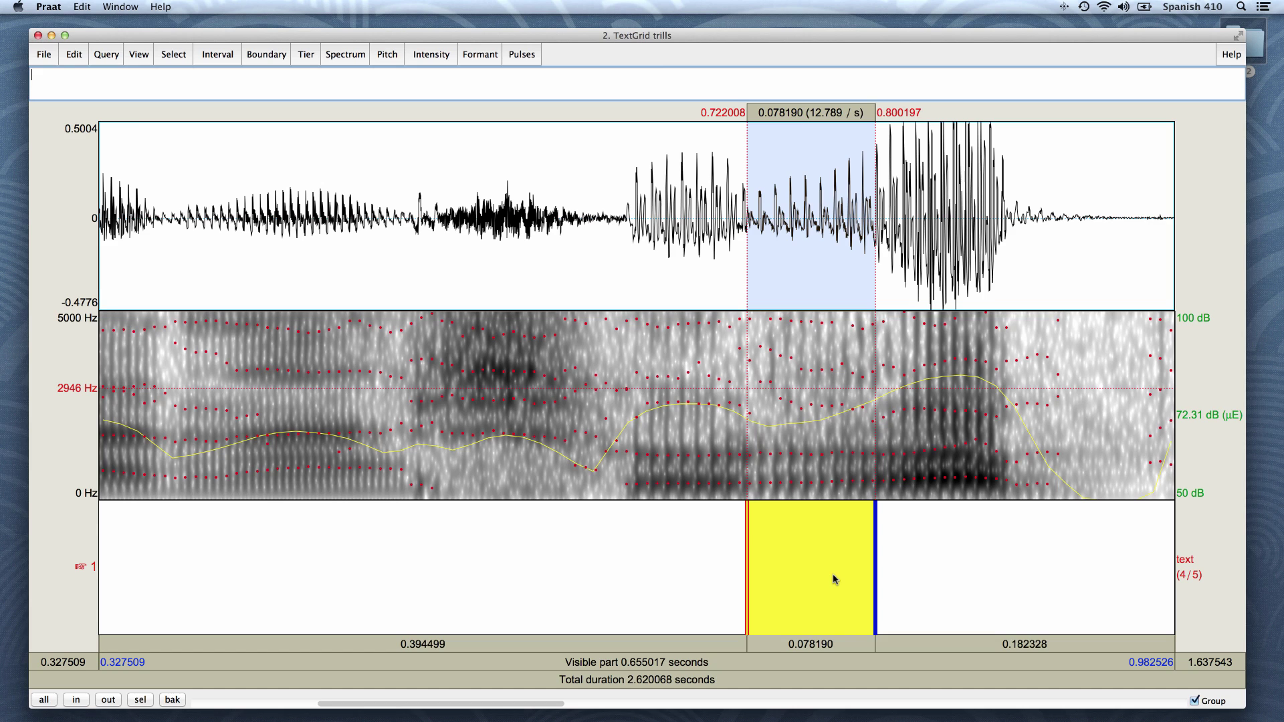
text(0ropa)
drag(552, 701, 810, 699)
Scroll right and play the stretch holding the word perro.
scroll(813, 569, left, 3)
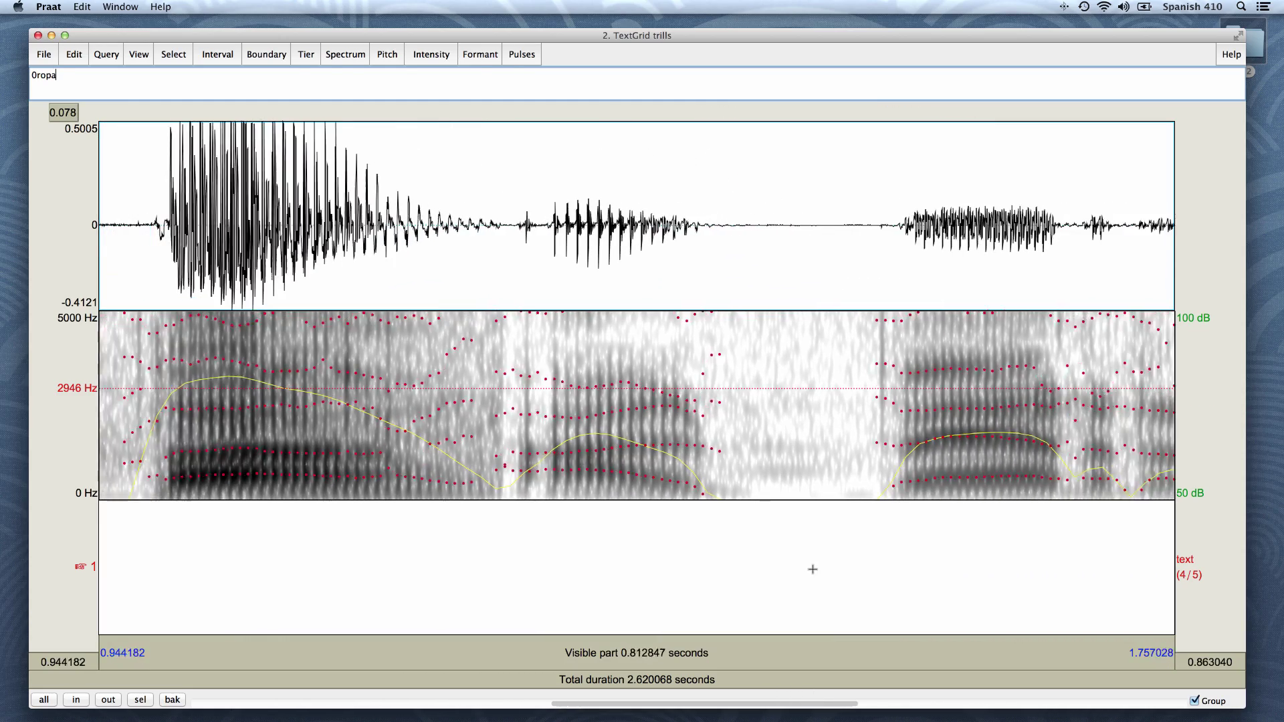
click(719, 567)
drag(726, 701, 769, 700)
drag(316, 272, 1157, 231)
key(Tab)
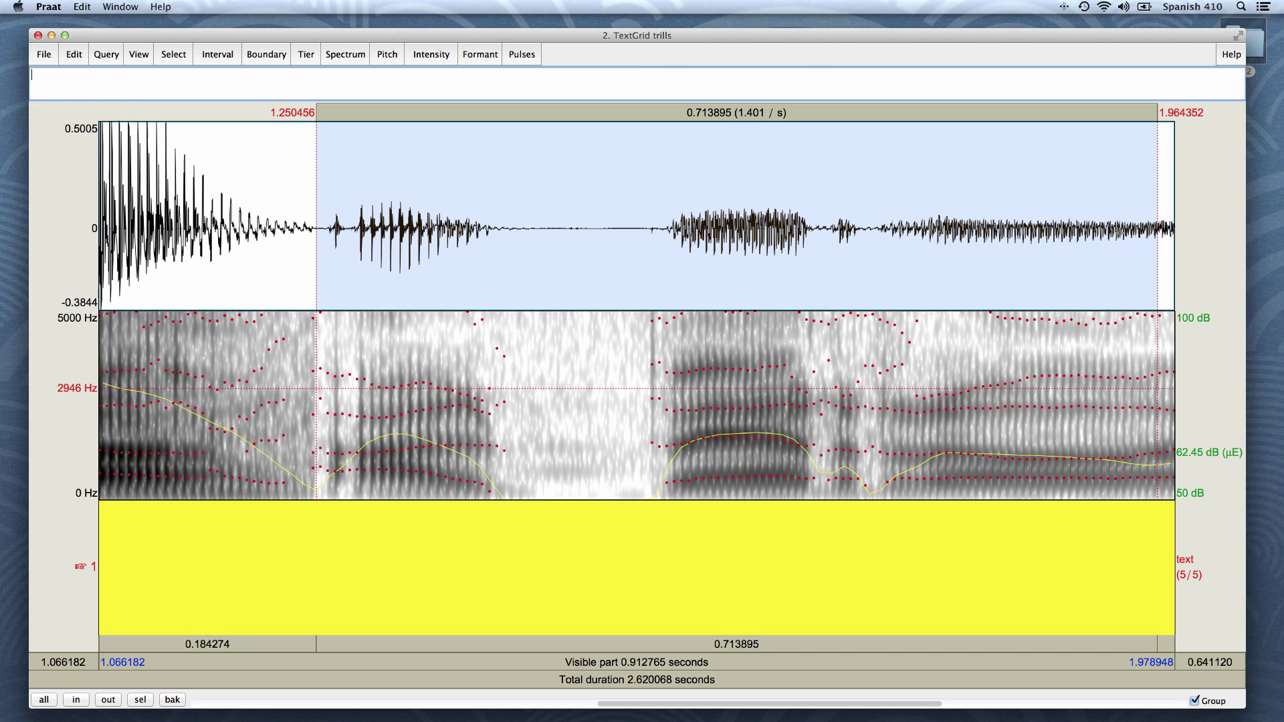
Bound the perro trill at 1.664720–1.761760 s and label it '2perro'.
drag(805, 370, 918, 370)
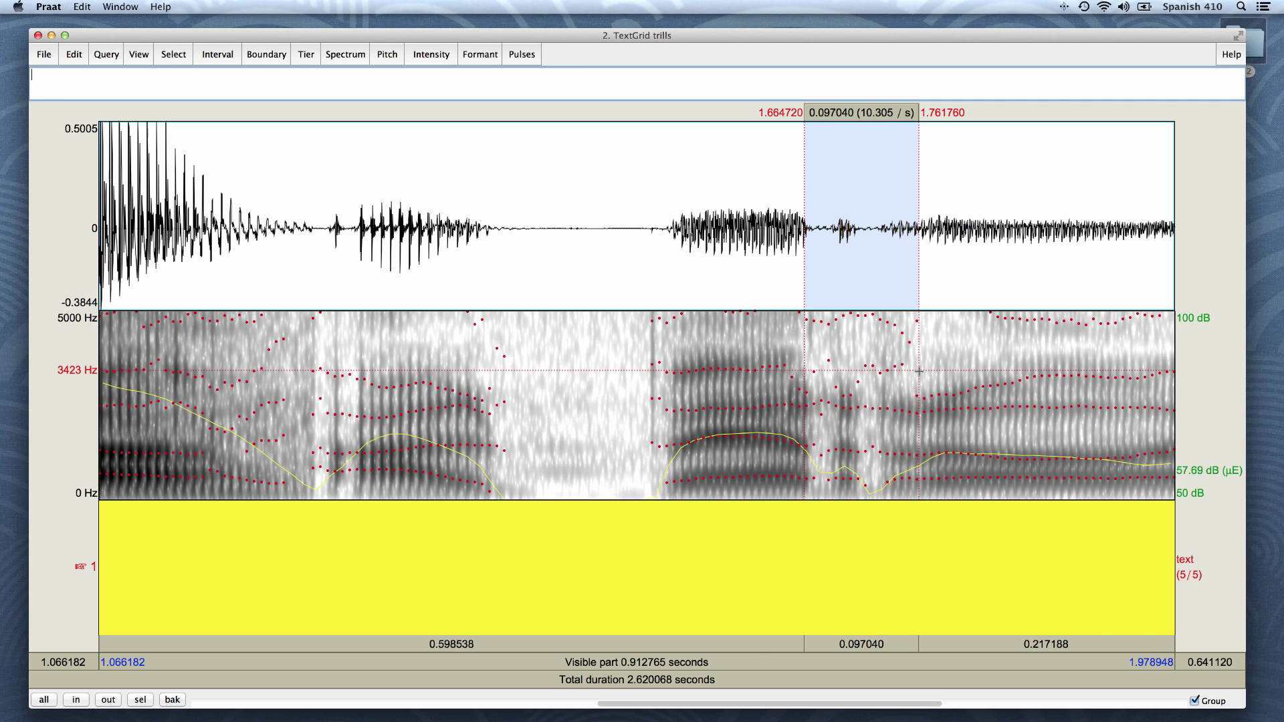
key(Return)
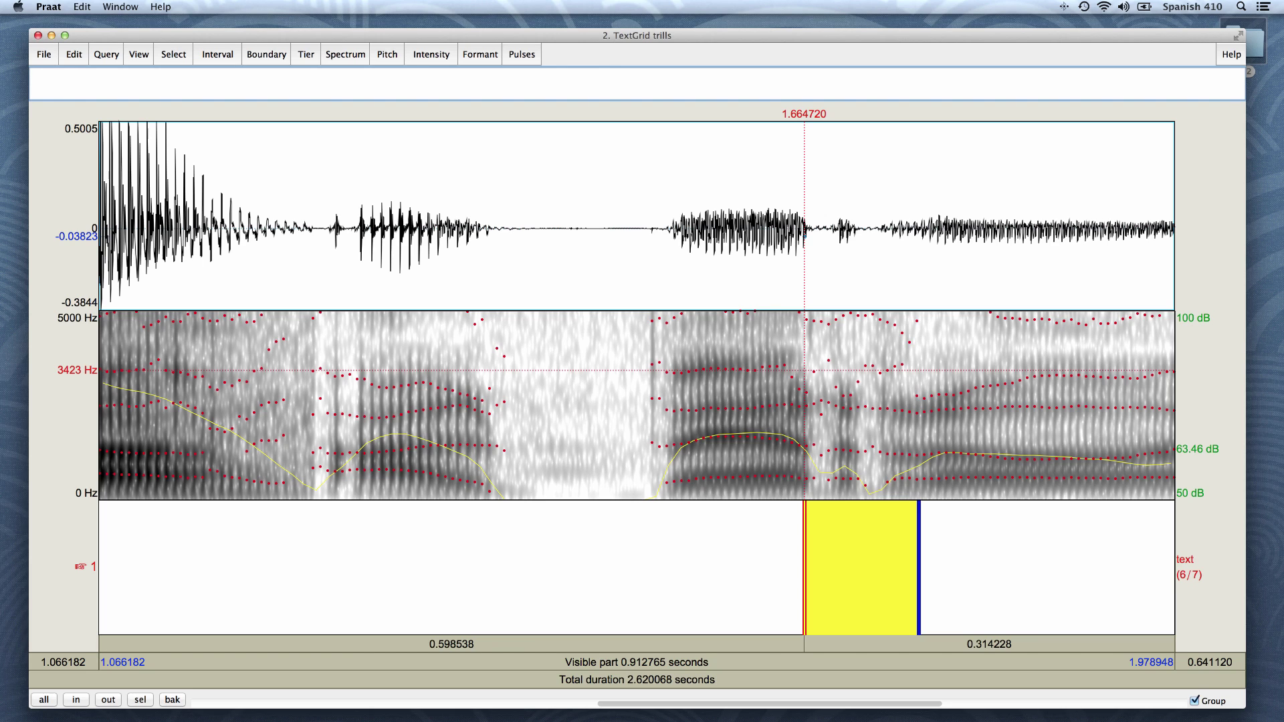
click(880, 521)
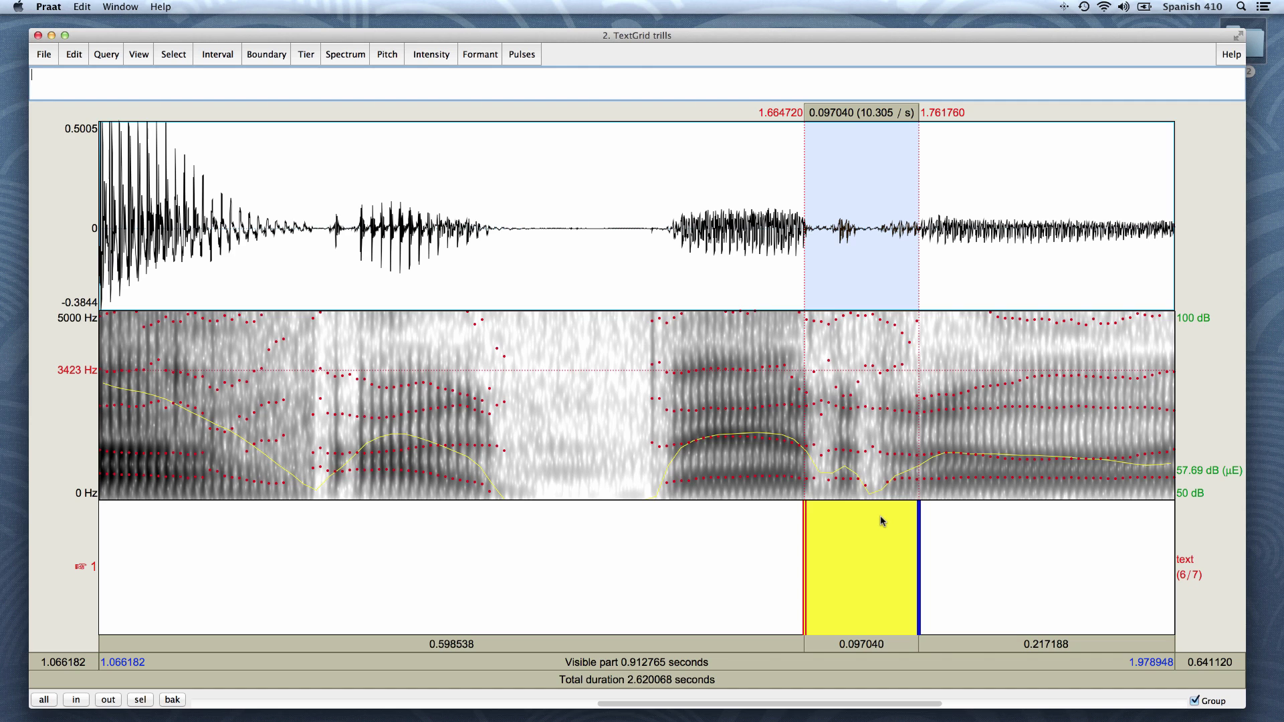
text(2perro)
drag(822, 704, 1141, 706)
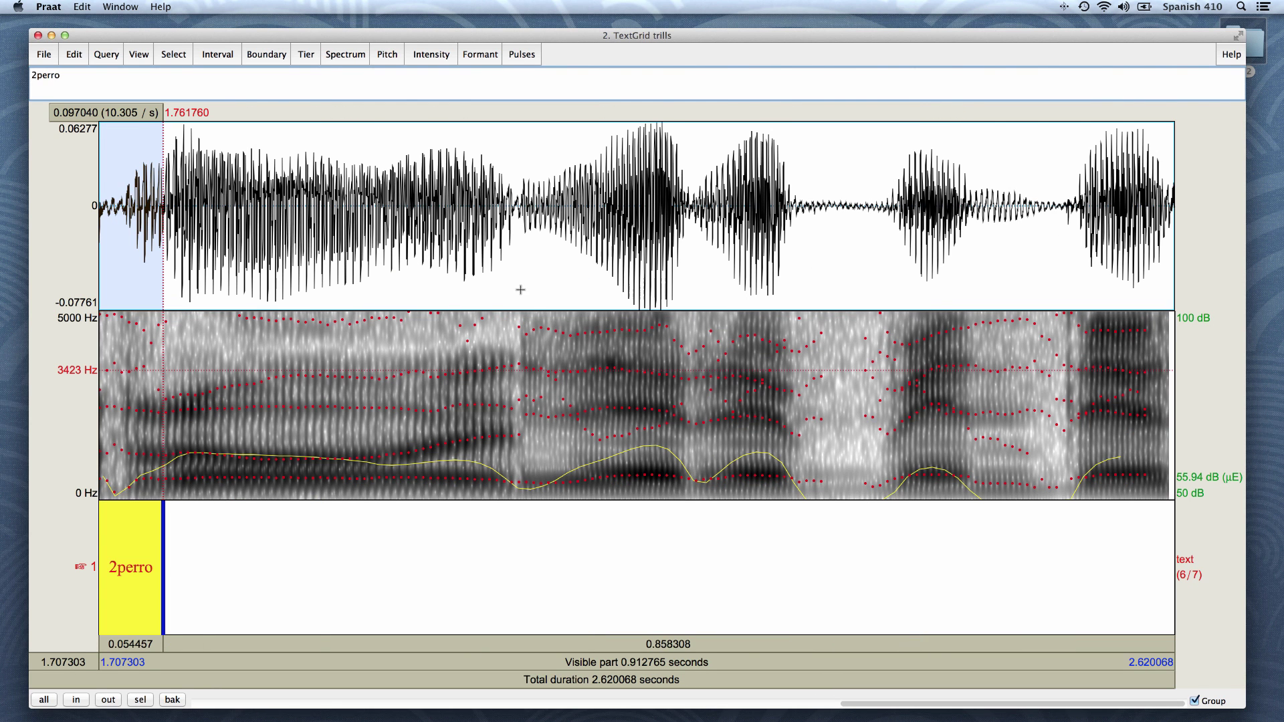
Play the final word repente and audition short candidate portions for the trill.
drag(521, 289, 1280, 278)
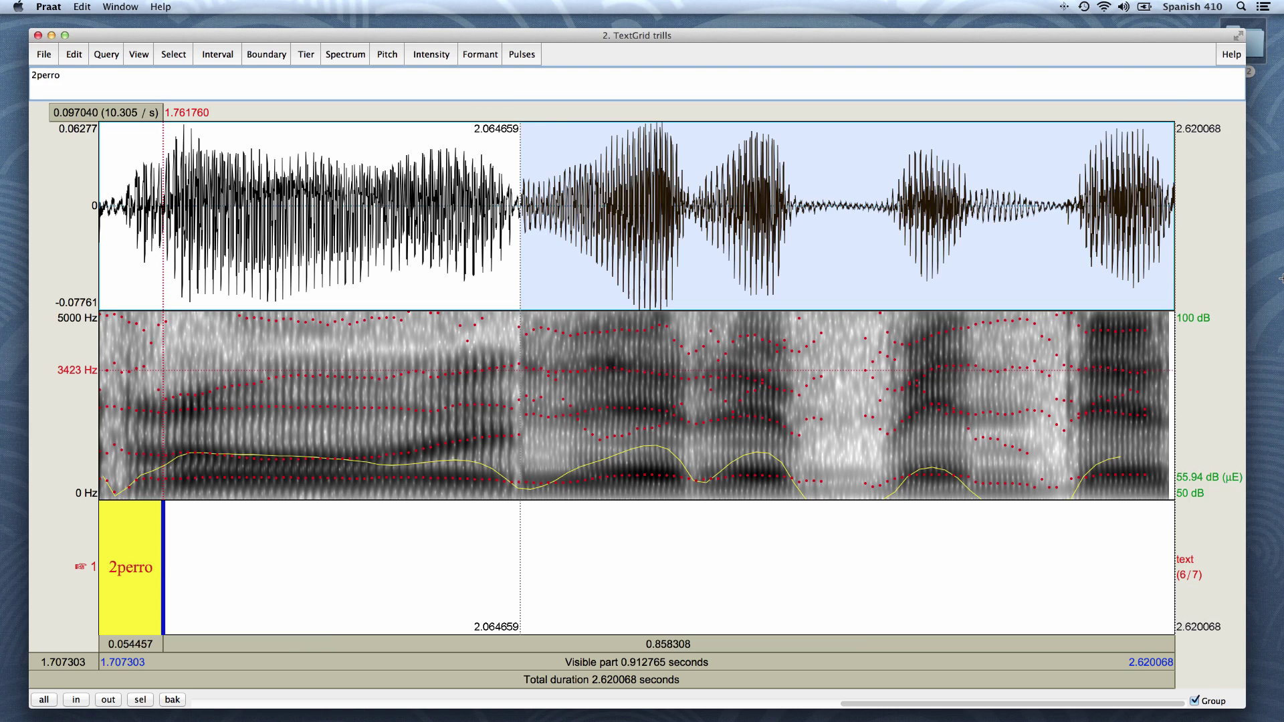
key(Return)
key(Tab)
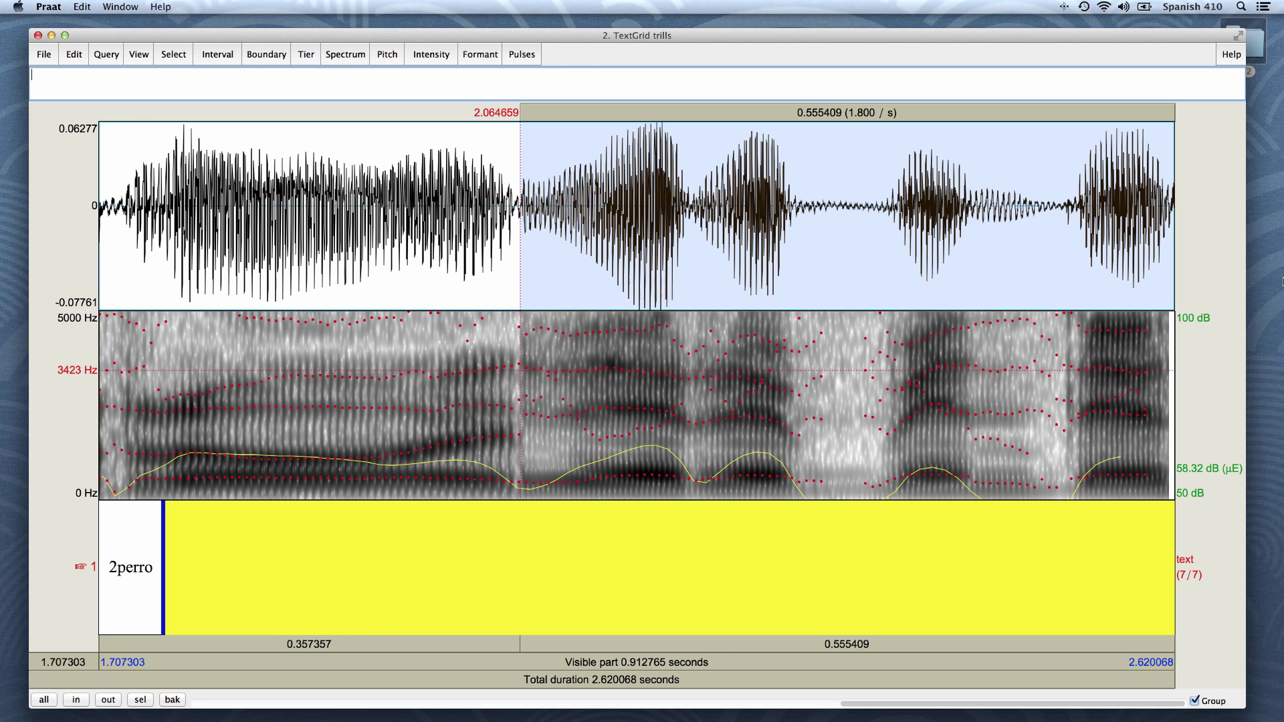
drag(611, 213, 683, 226)
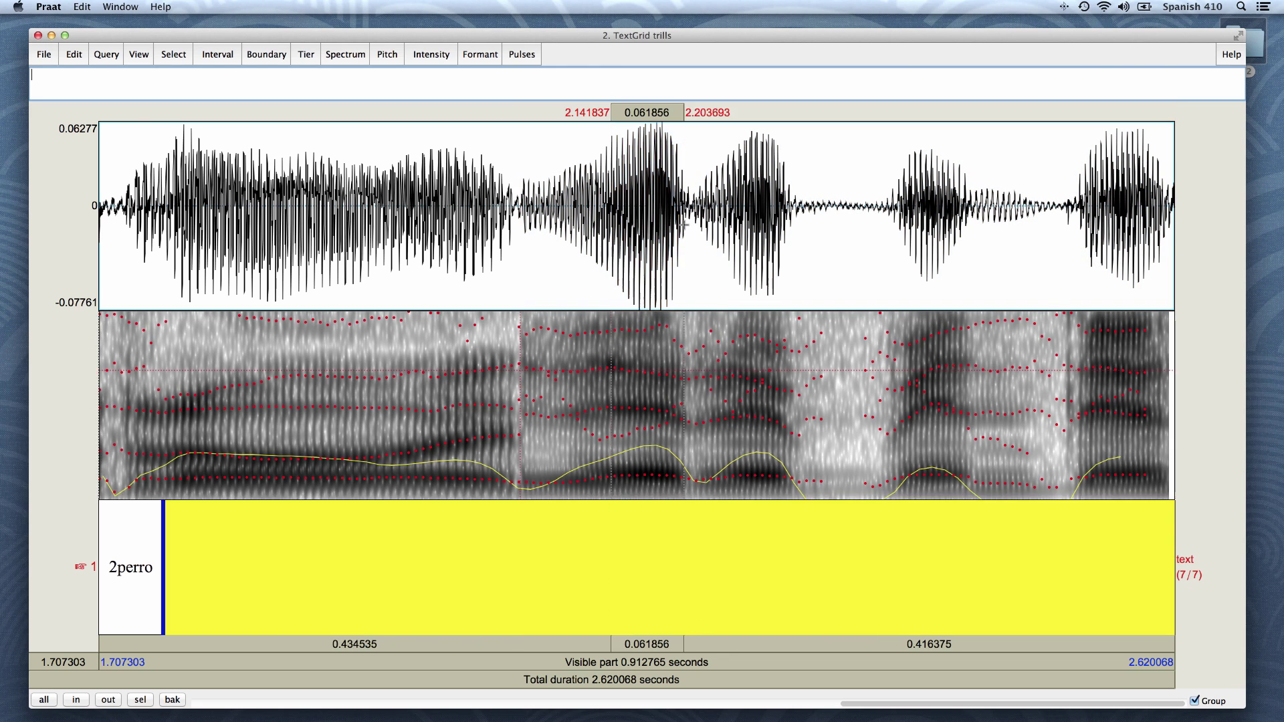
key(Tab)
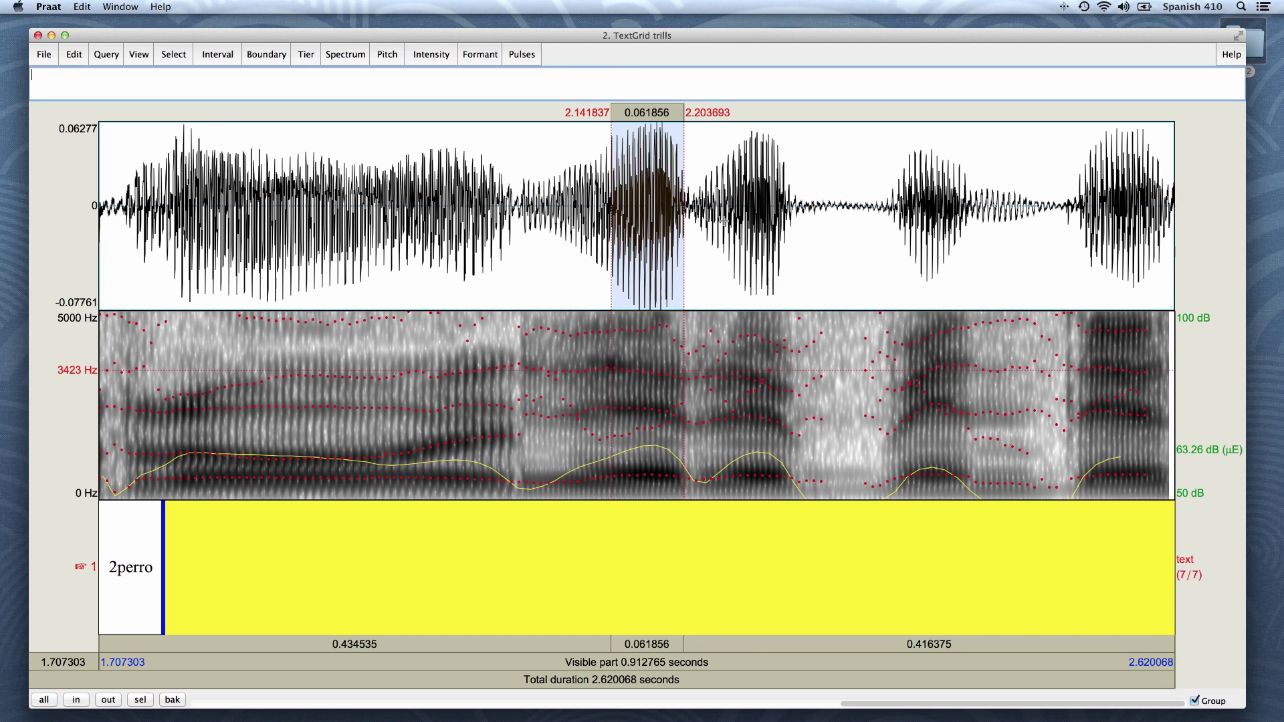
drag(726, 221, 791, 226)
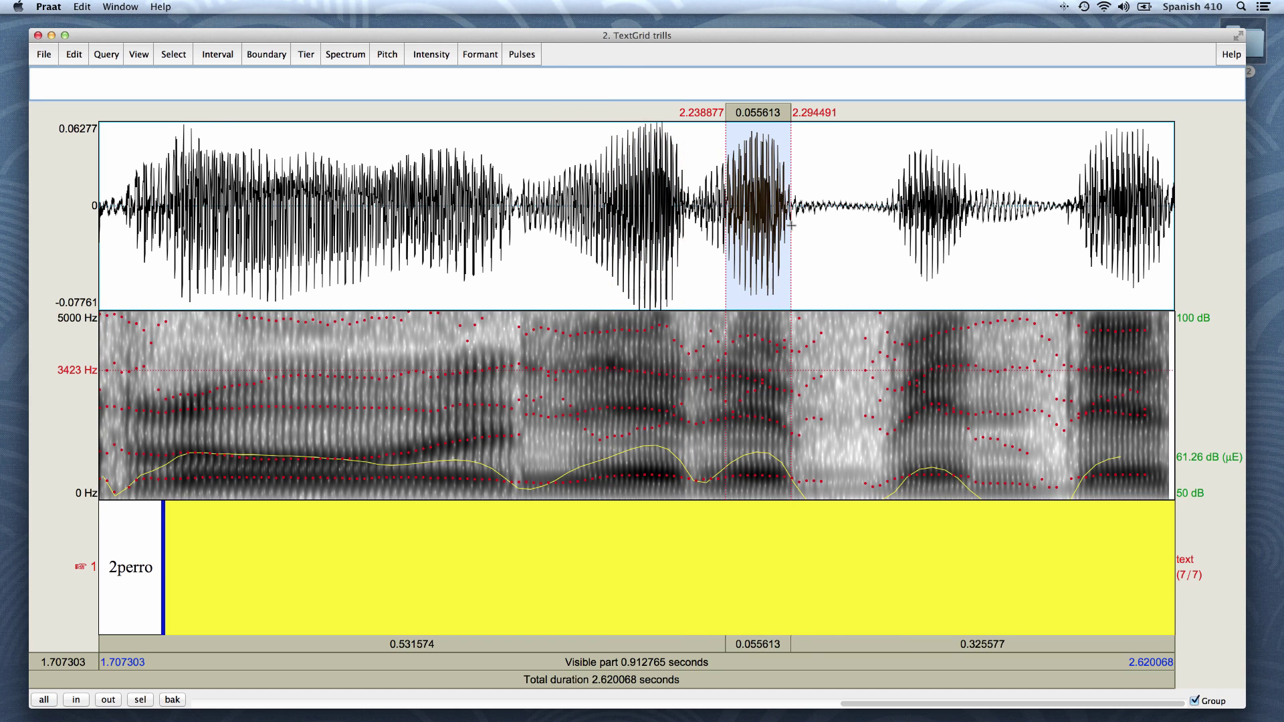
key(Tab)
Bound the trill at 2.200856–2.242282 s and label it '1repente'.
drag(682, 225, 729, 226)
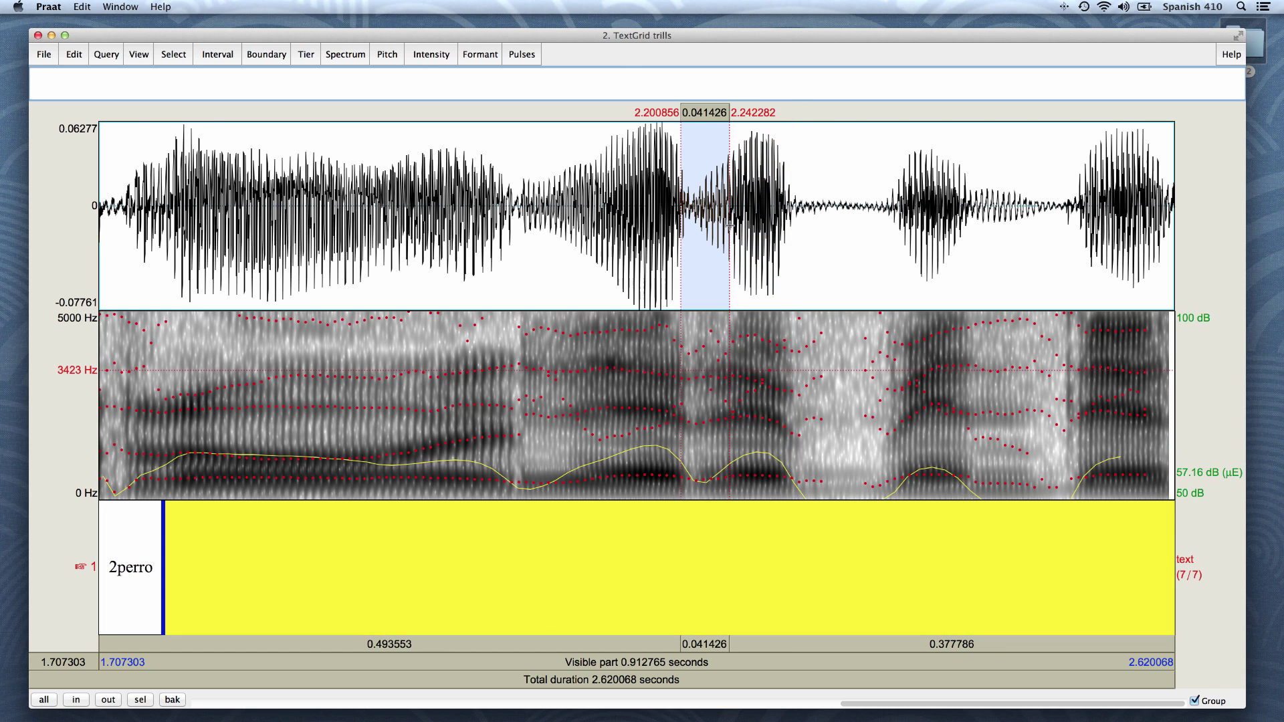
key(Return)
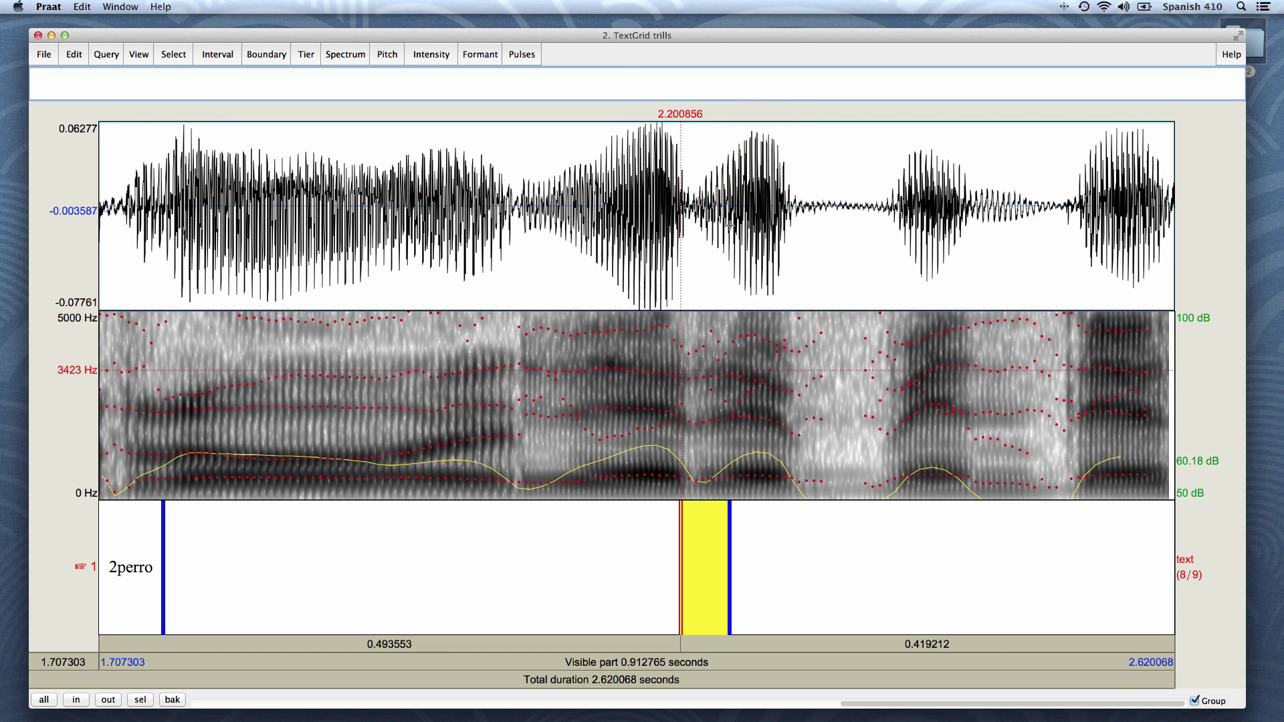
click(692, 512)
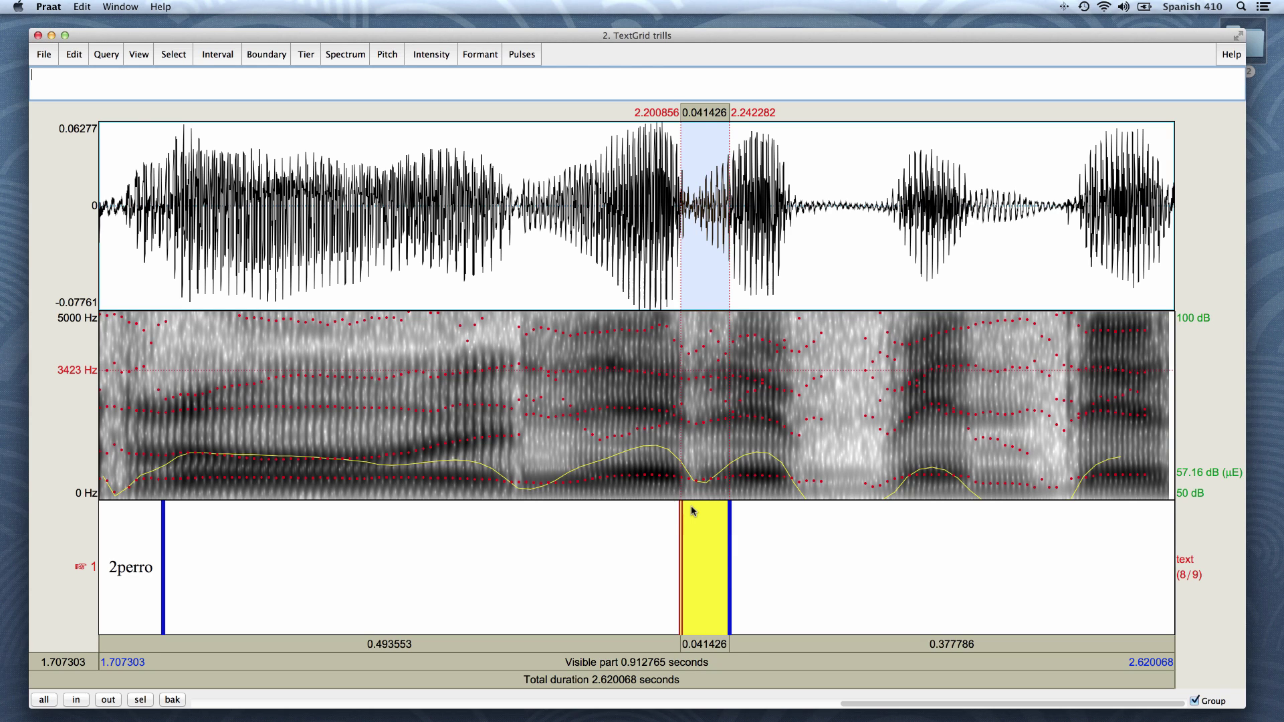
text(1repente)
Save the TextGrid with its four labelled trill intervals as a text file named trills.TextGrid.
click(44, 56)
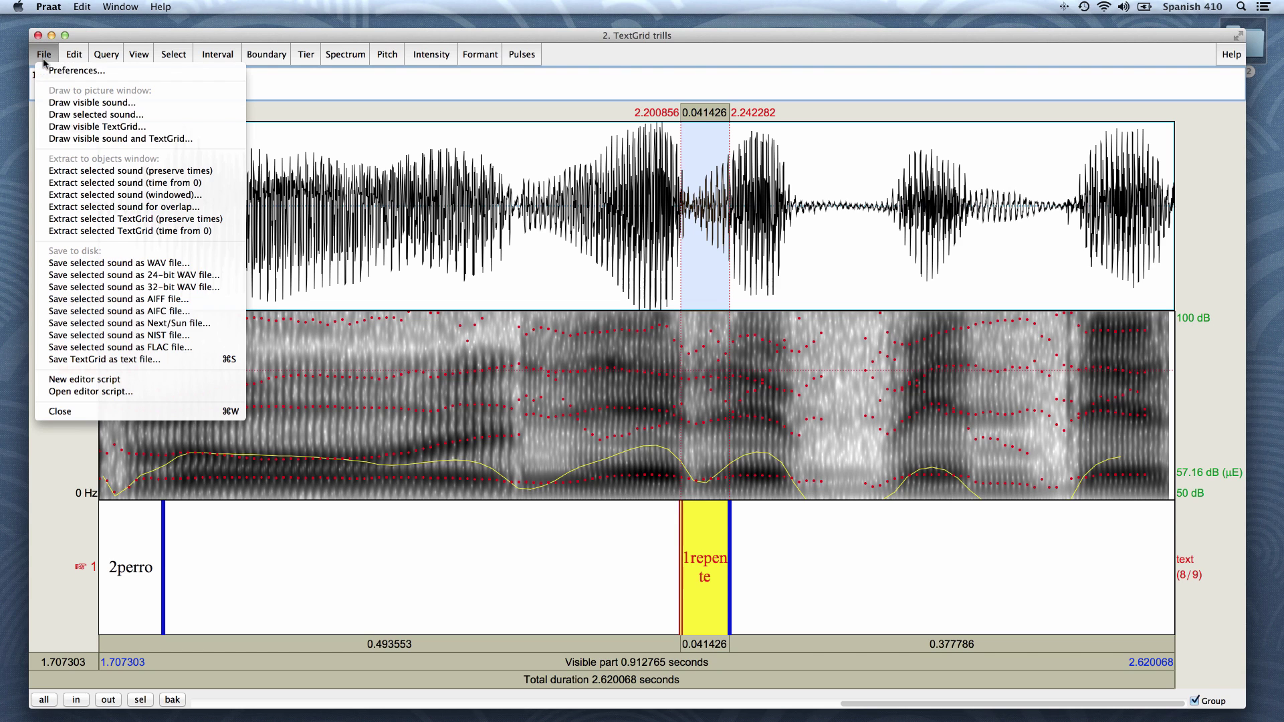
click(95, 360)
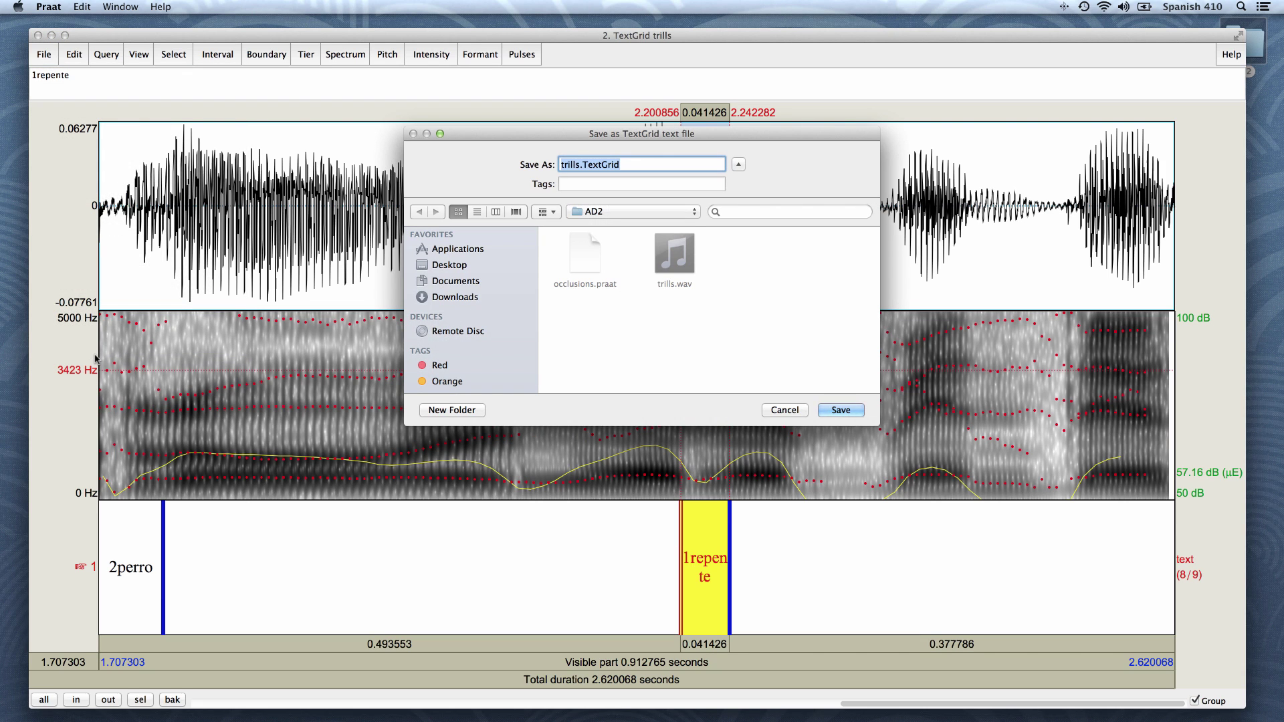
click(830, 409)
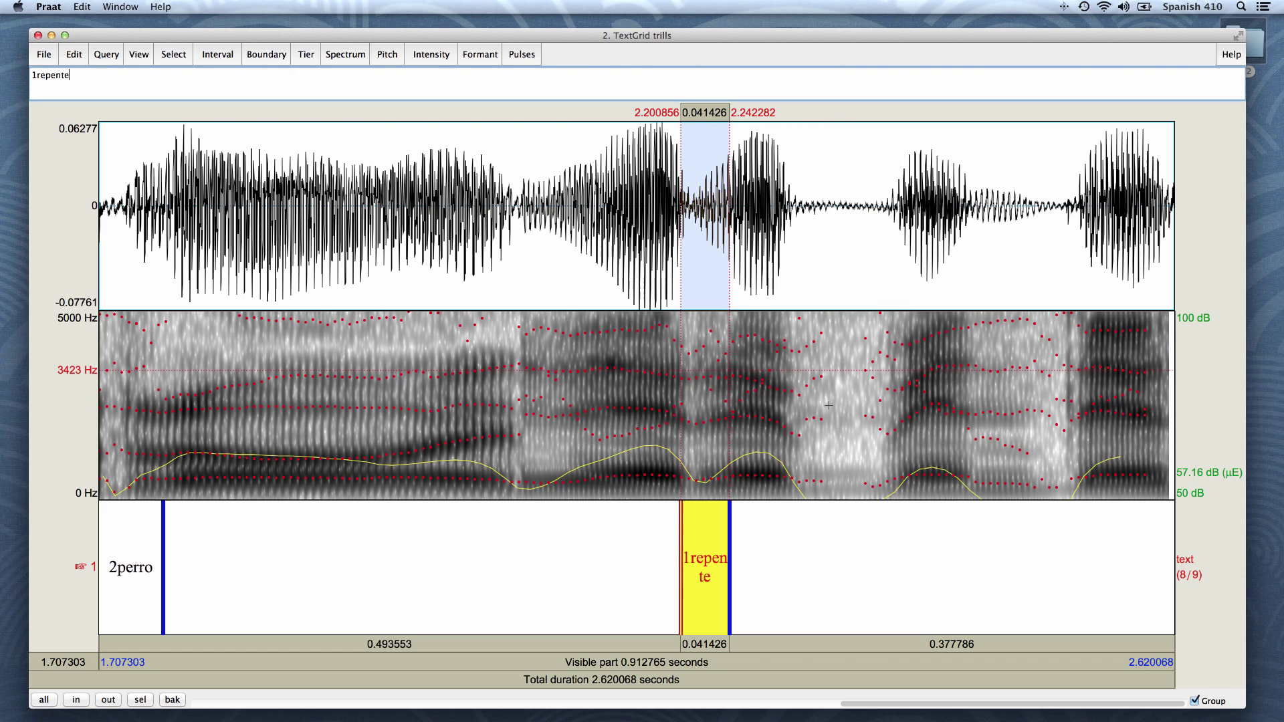